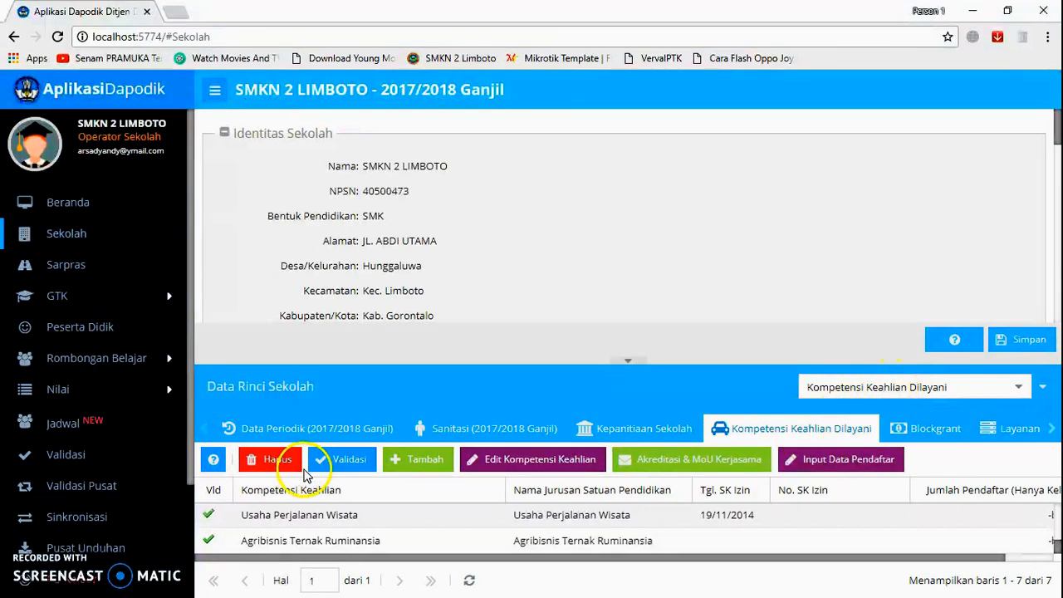
Step: Start a new Kompetensi Keahlian entry, search for "produksi tanaman" and choose Agribisnis Produksi Tanaman (Program Keahlian) as its competency
left_click(430, 470)
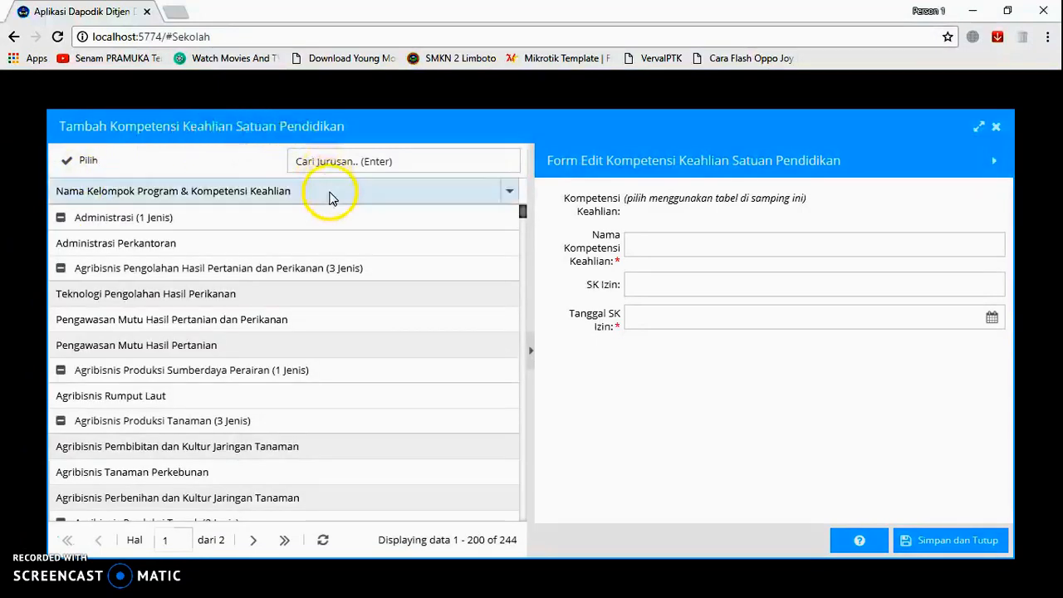
left_click(361, 166)
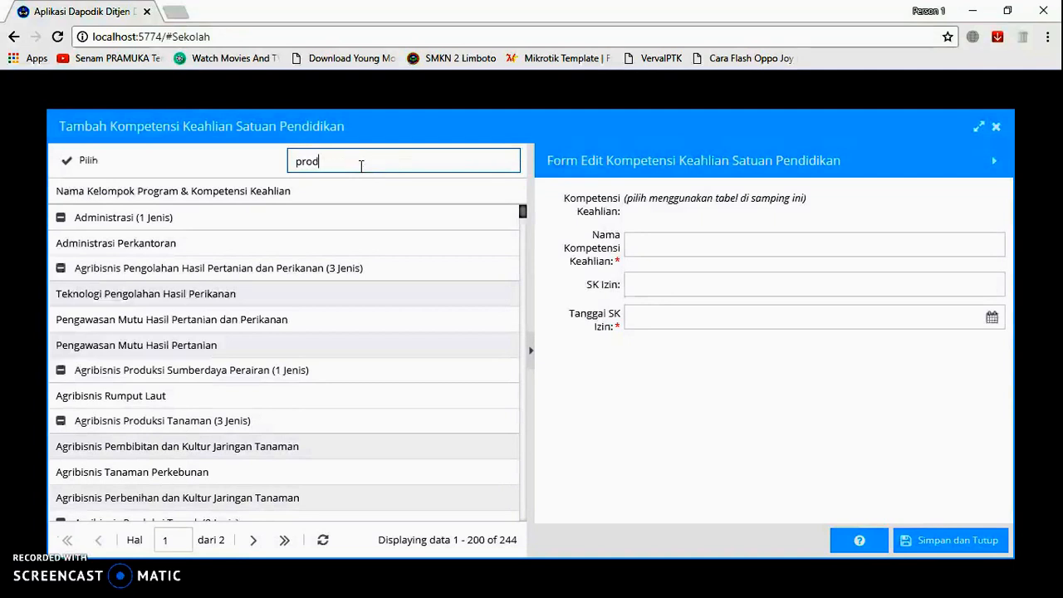
type("produksi tanaman")
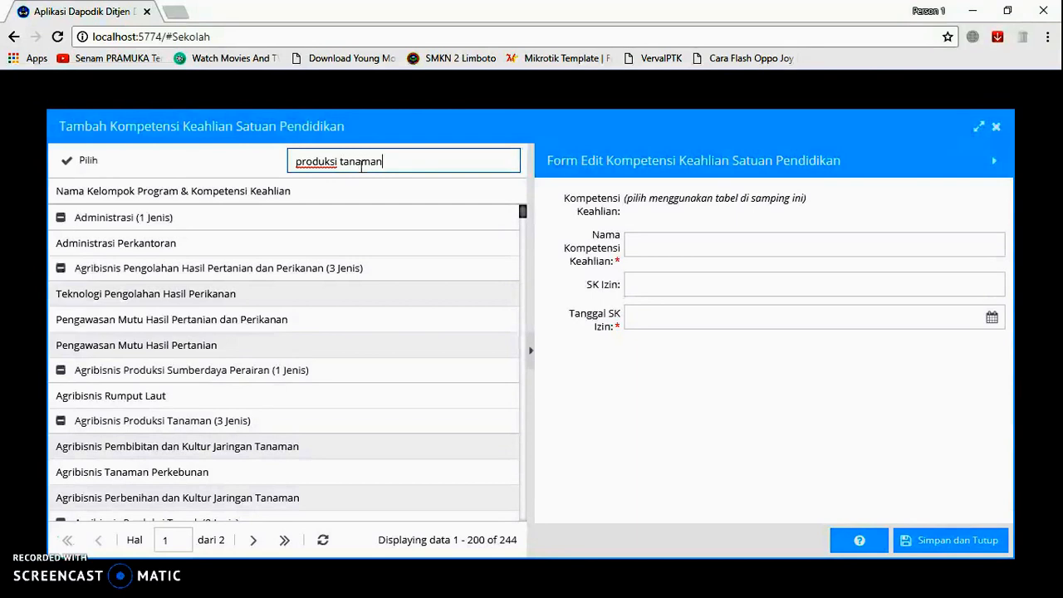
key("Return")
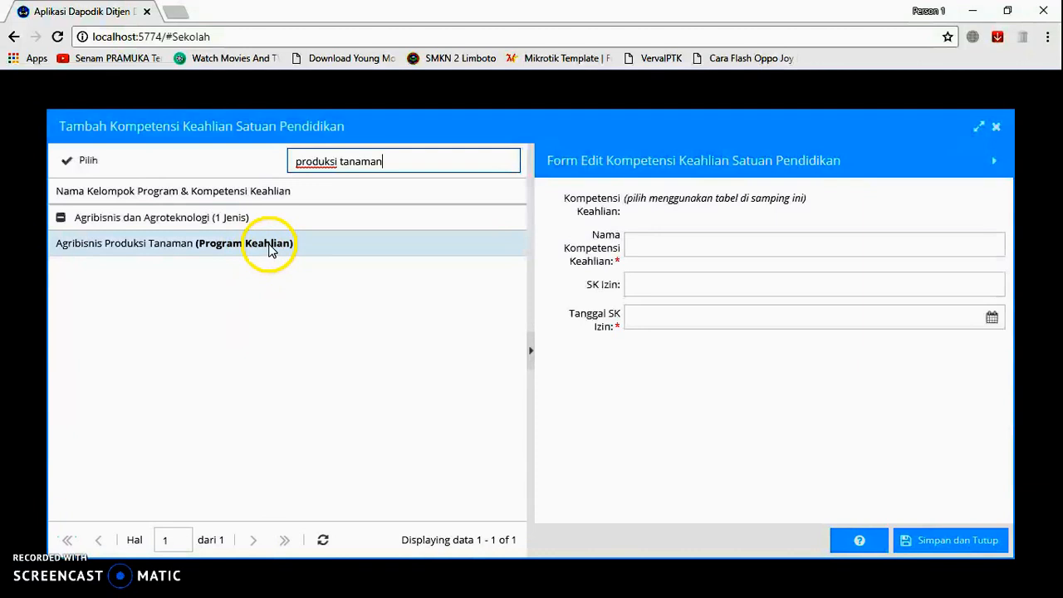
left_click(143, 251)
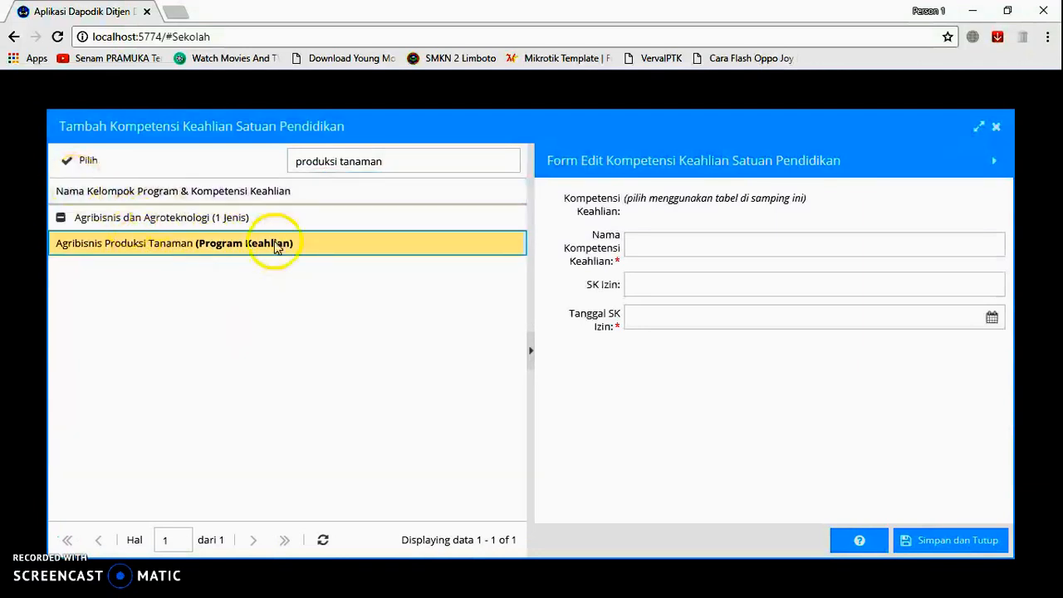
left_click(662, 248)
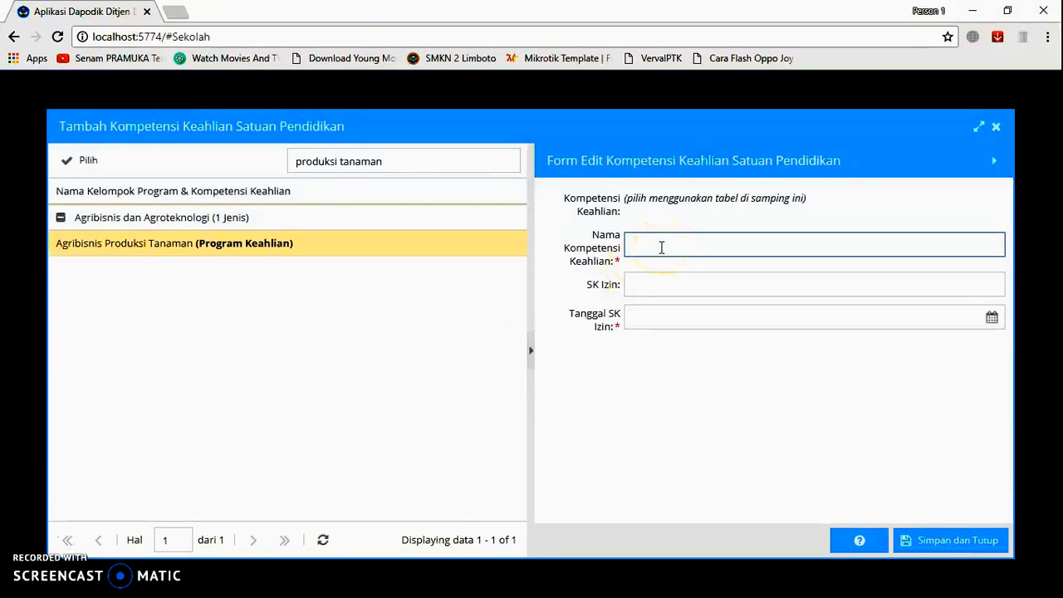
left_click(272, 244)
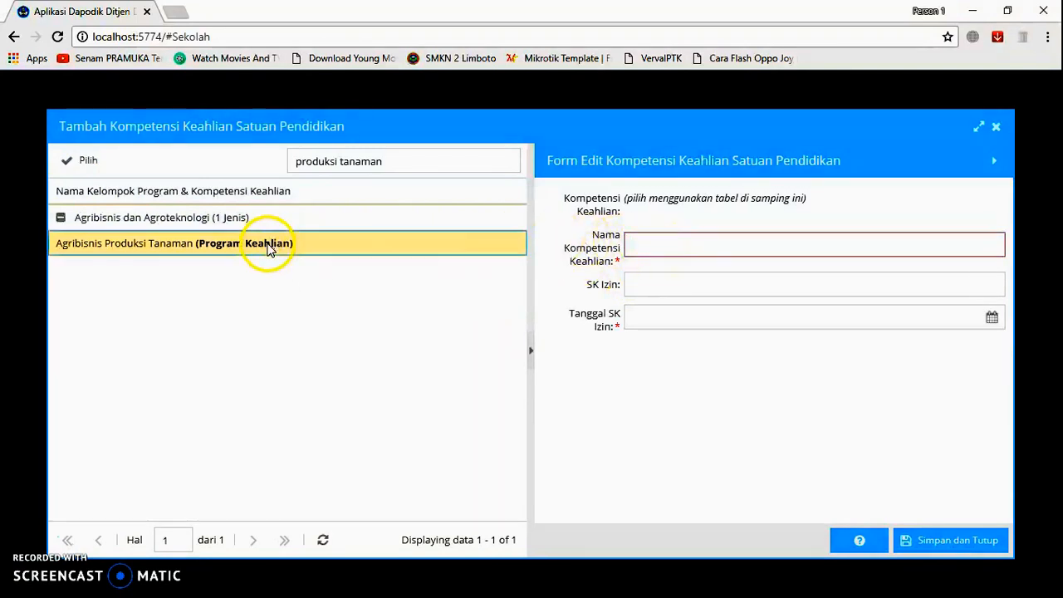
left_click(87, 166)
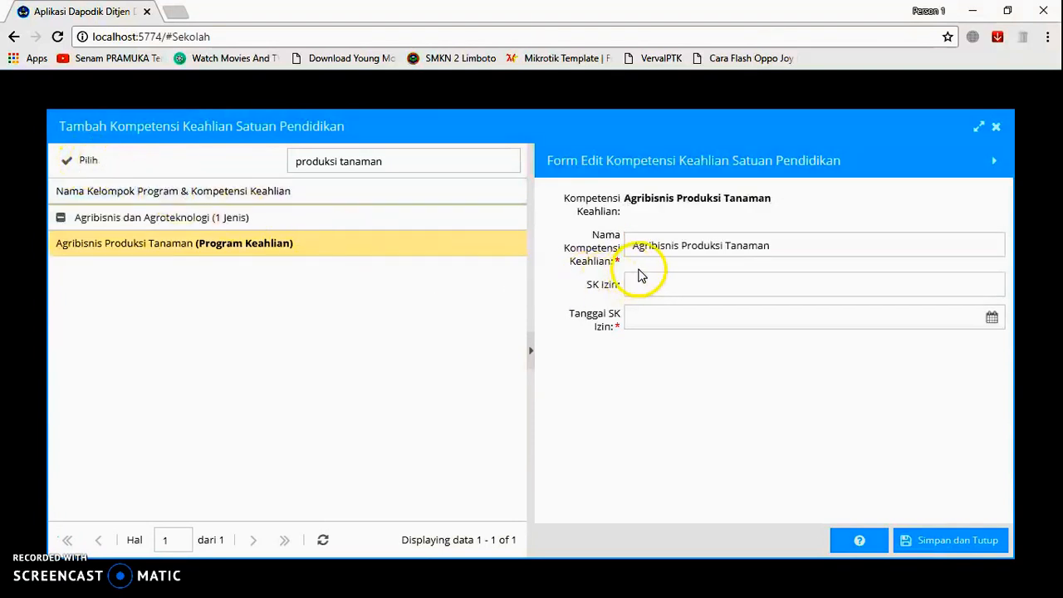
Step: Set the Tanggal SK Izin of Agribisnis Produksi Tanaman to 17/07/2017 and save the entry
left_click(671, 323)
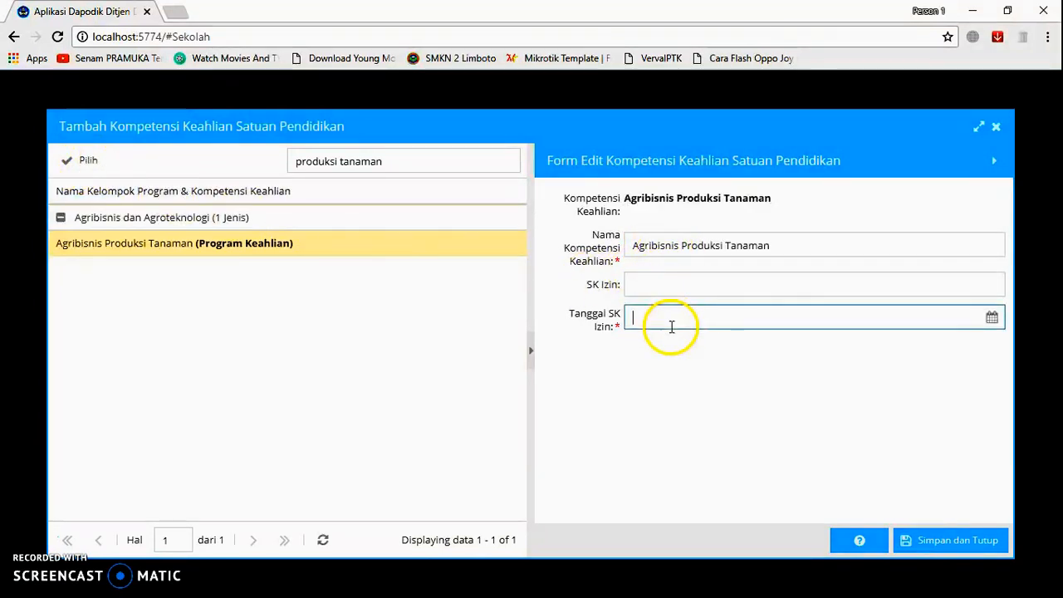
left_click(992, 319)
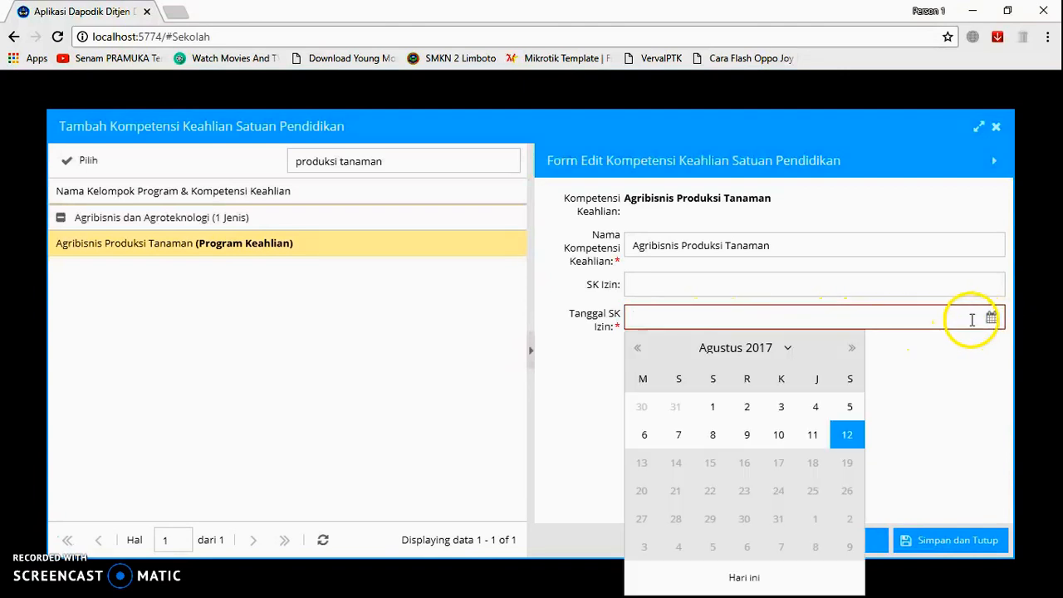
left_click(774, 354)
left_click(671, 492)
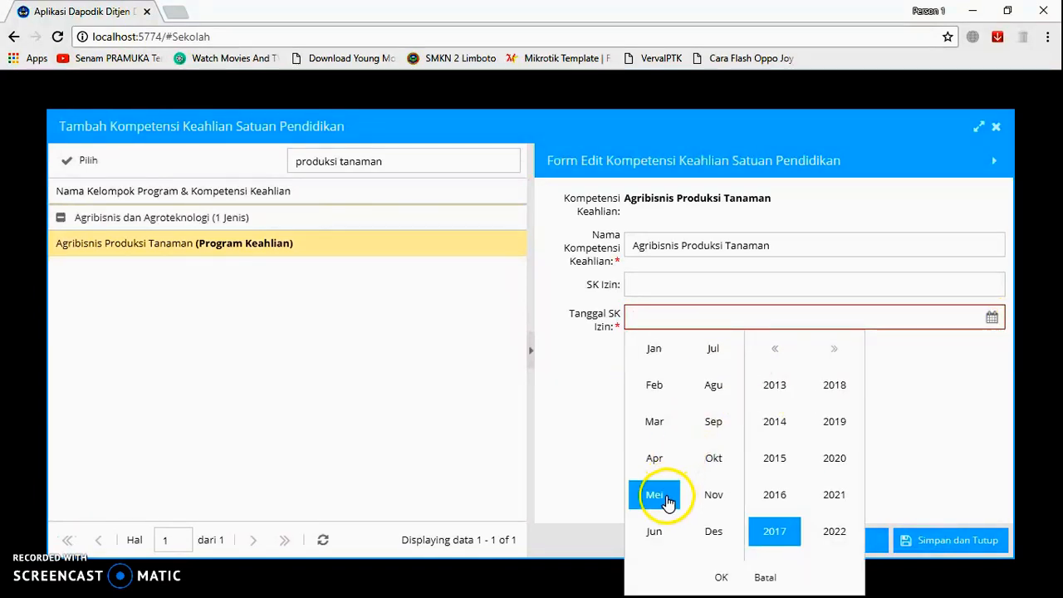
left_click(718, 576)
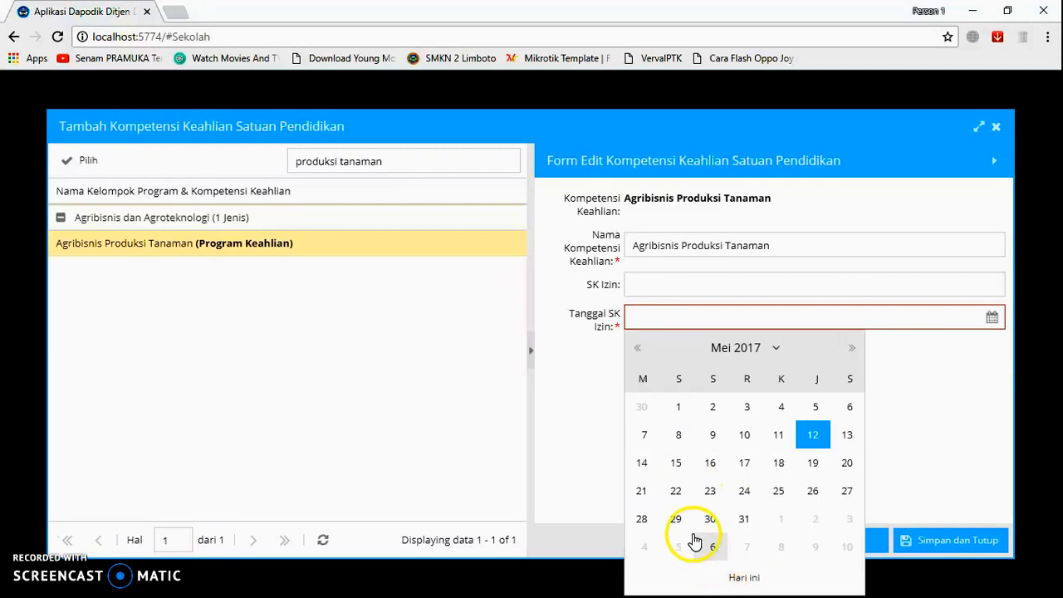
left_click(637, 348)
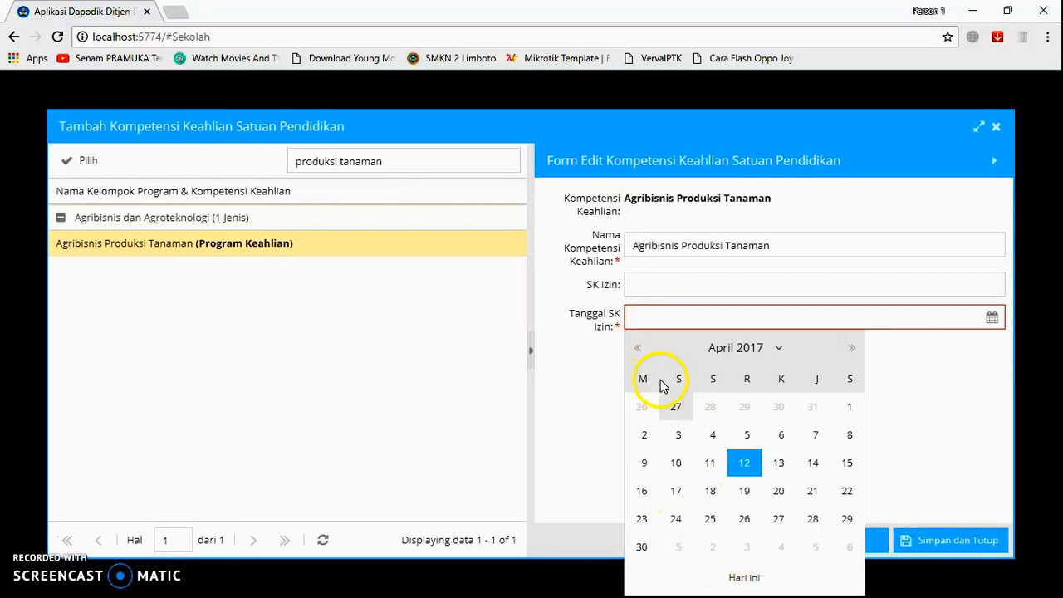
left_click(777, 349)
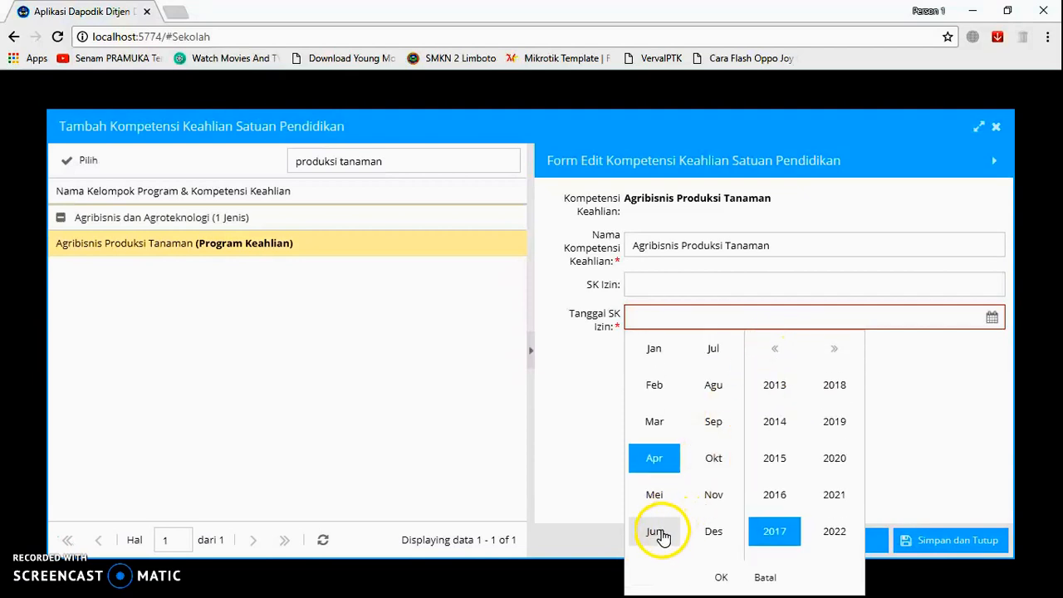
left_click(719, 353)
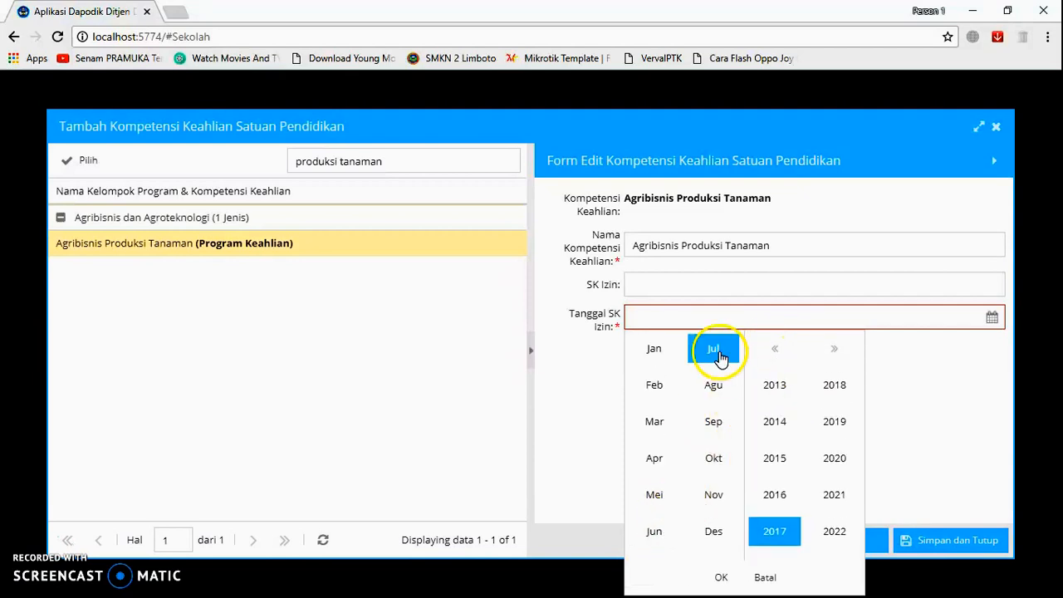
left_click(730, 577)
left_click(676, 491)
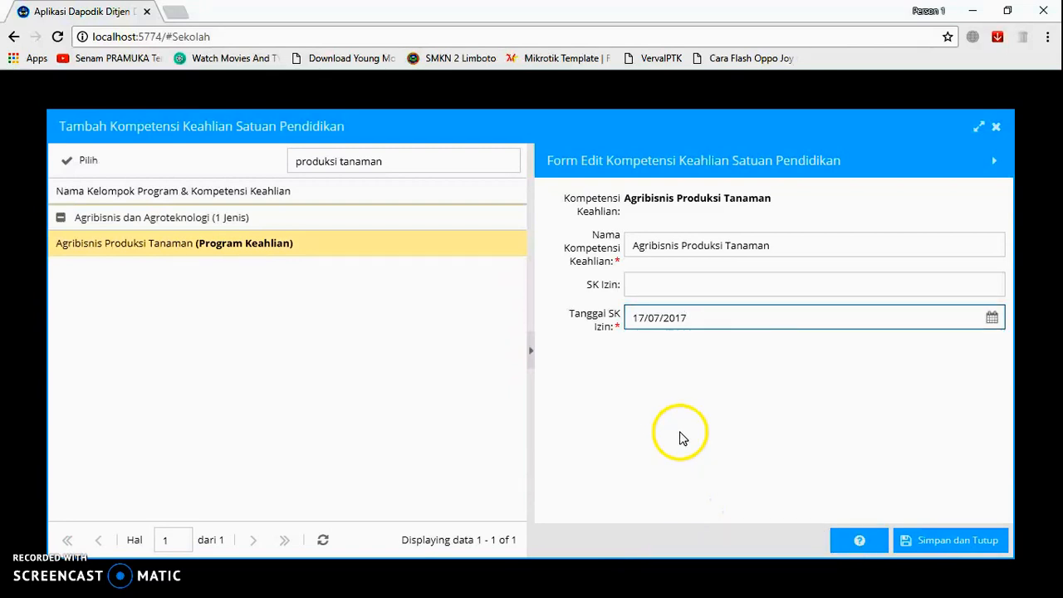
left_click(927, 544)
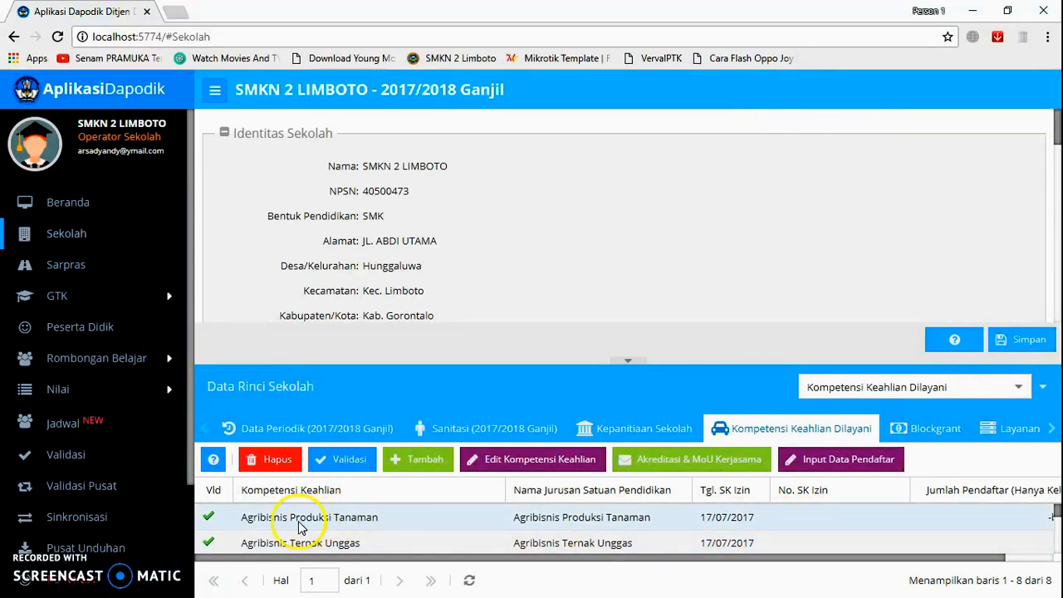
Step: Start another competency entry, search for "pengolahan" and choose Agribisnis Pengolahan Hasil Pertanian dan Perikanan (Program Keahlian)
left_click(413, 461)
left_click(403, 162)
type("pengolahan")
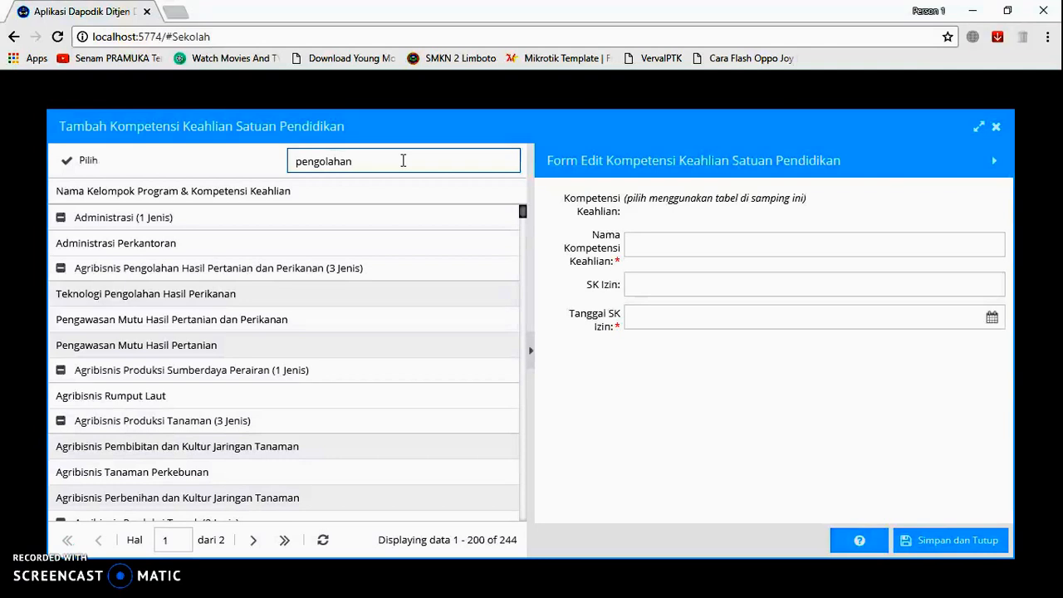
key("Return")
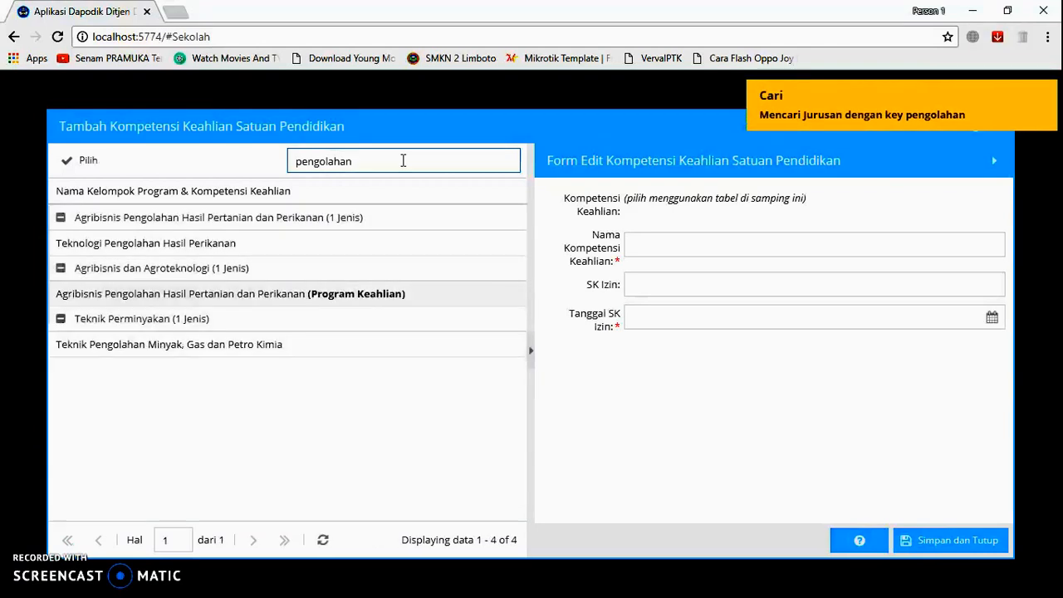
left_click(268, 301)
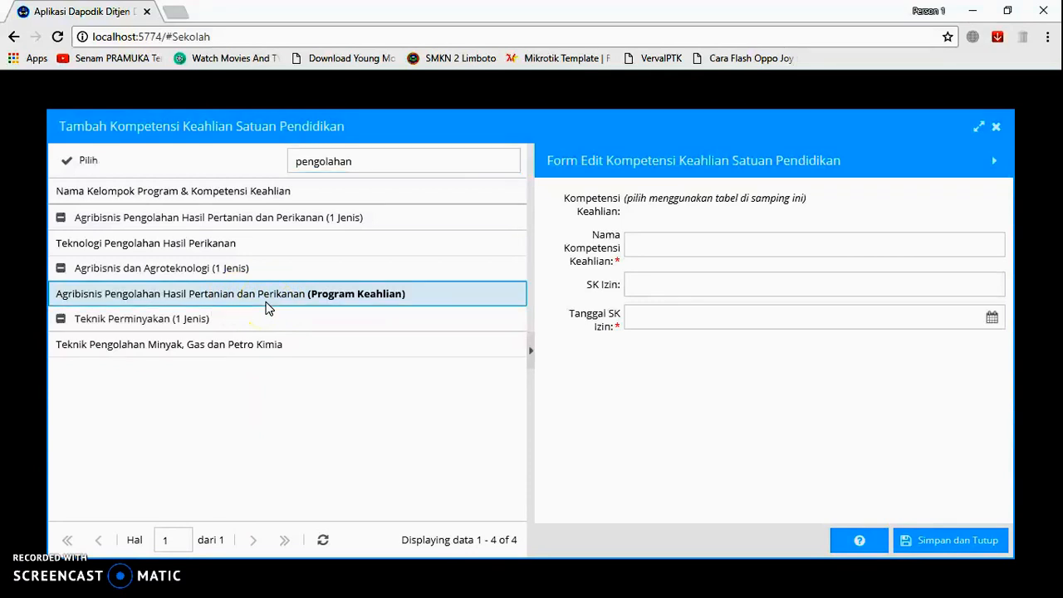
left_click(88, 163)
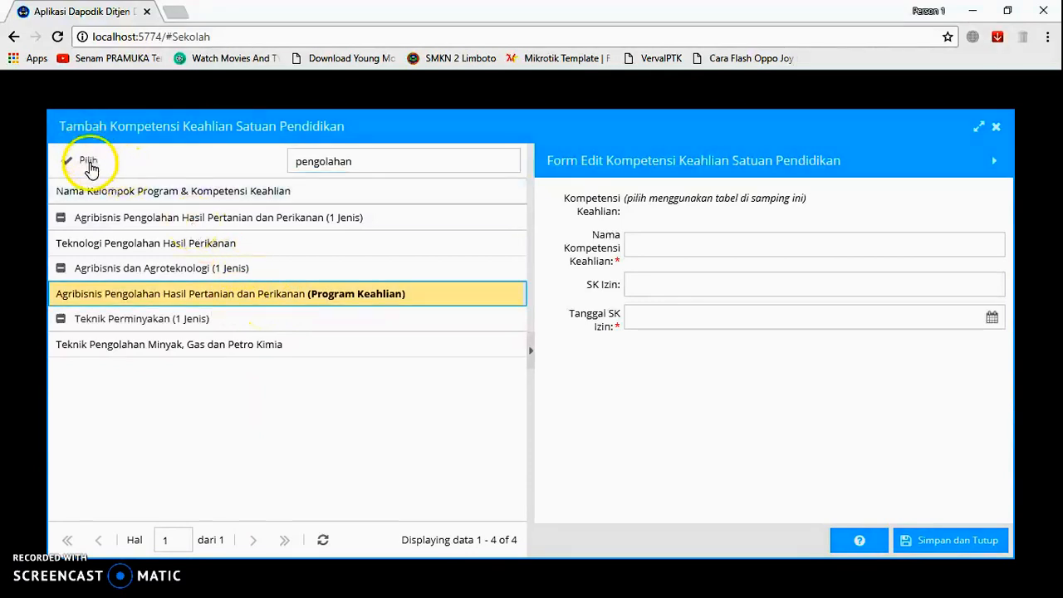
Step: Enter 17/07/2017 as the Tanggal SK Izin for Agribisnis Pengolahan Hasil Pertanian dan Perikanan and save the entry
left_click(649, 315)
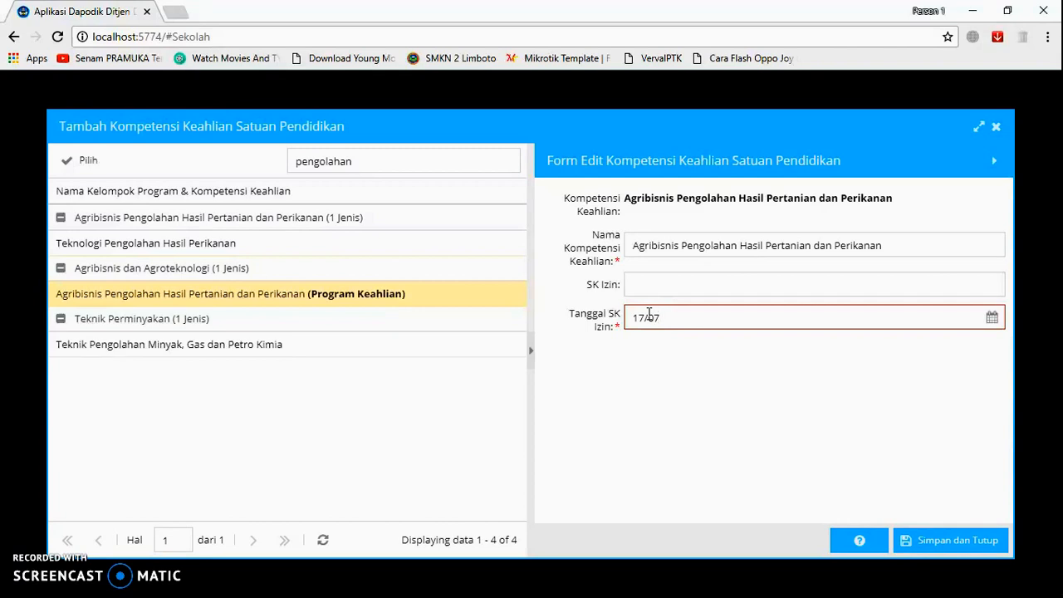
type("17/07/2017")
left_click(930, 549)
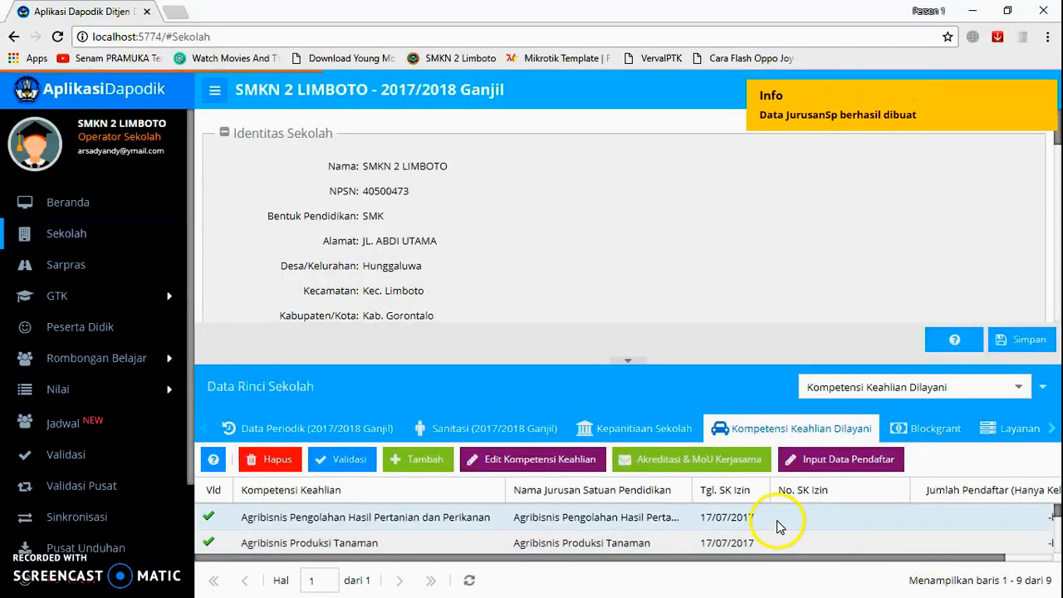
Step: Start another competency entry, search for "komputer" and choose Teknik Komputer dan Informatika (Program Keahlian)
left_click(419, 462)
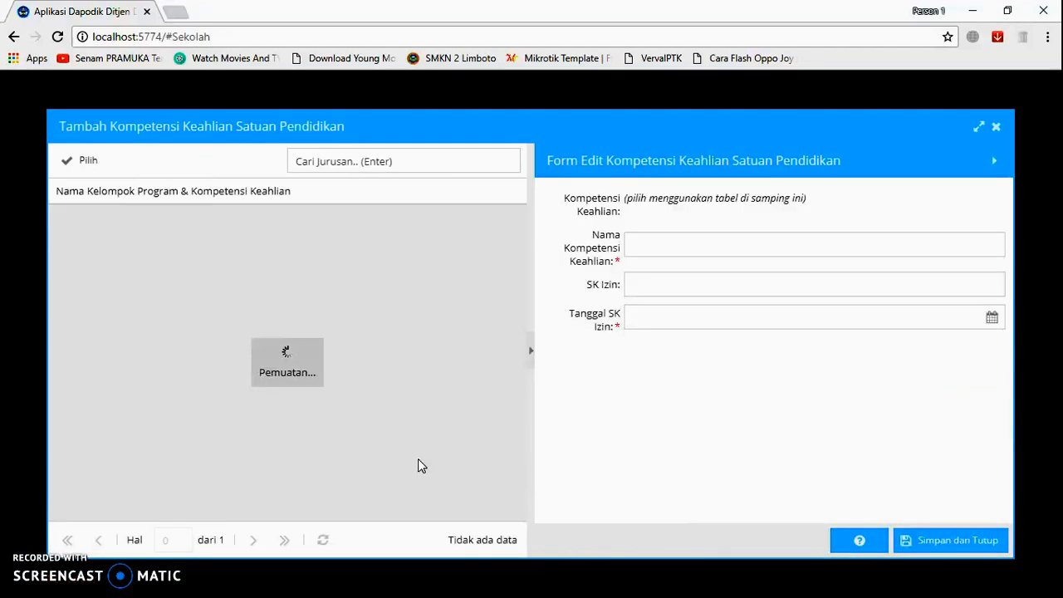
left_click(405, 160)
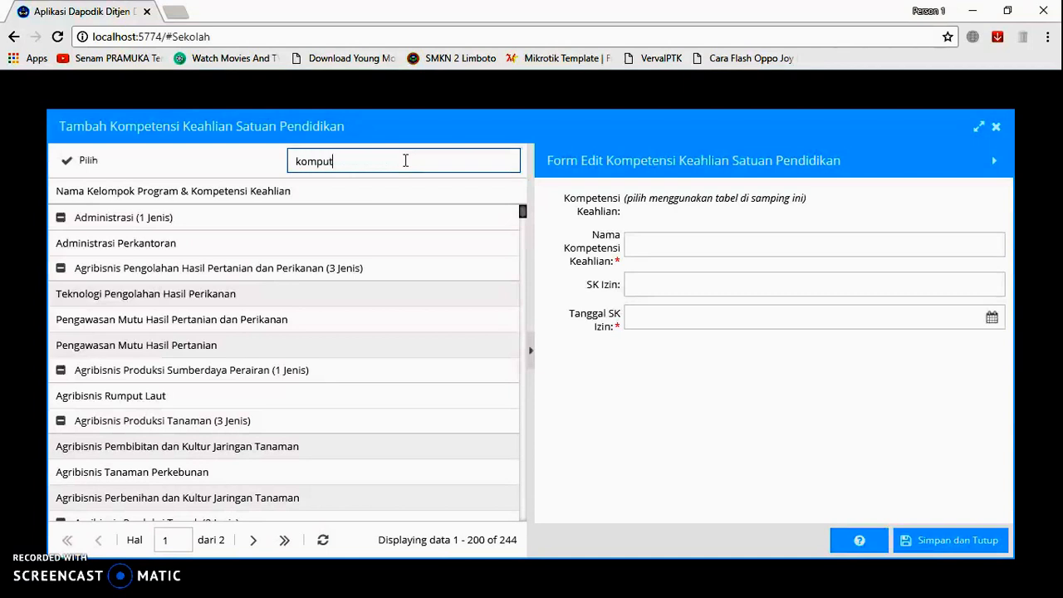
key("Return")
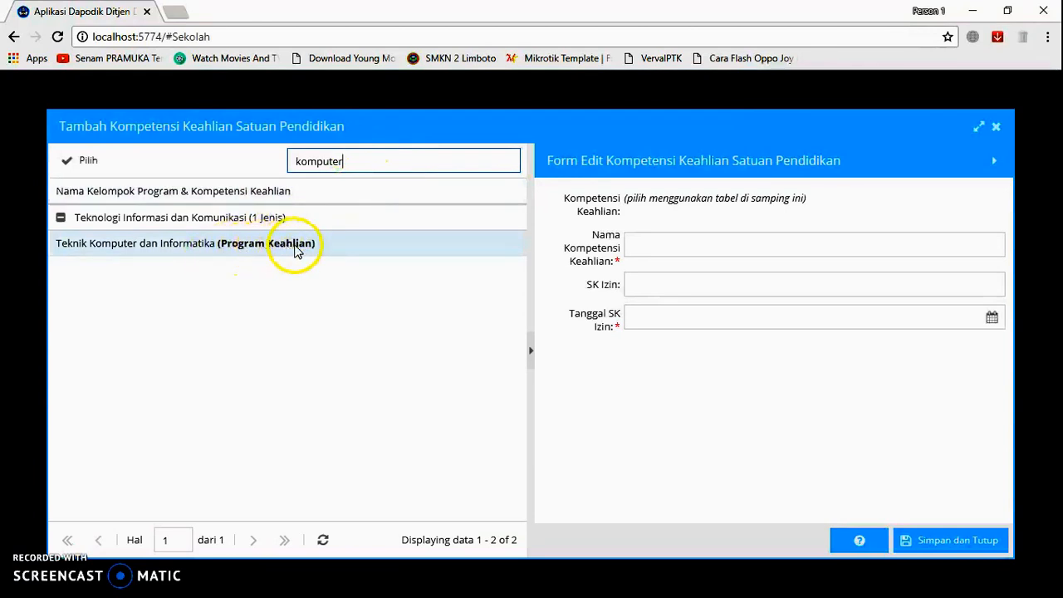
left_click(230, 248)
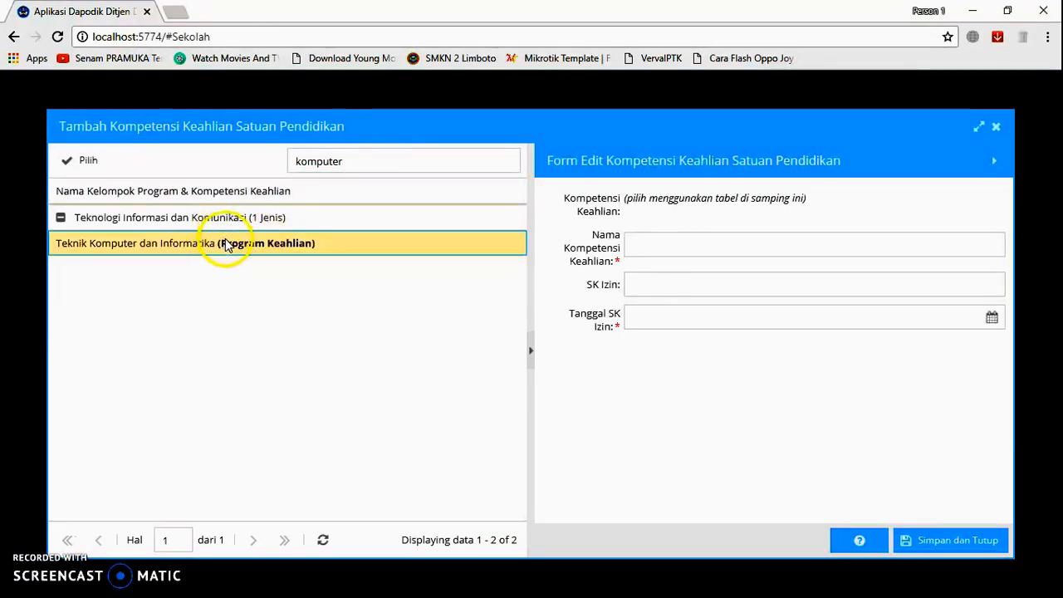
left_click(89, 164)
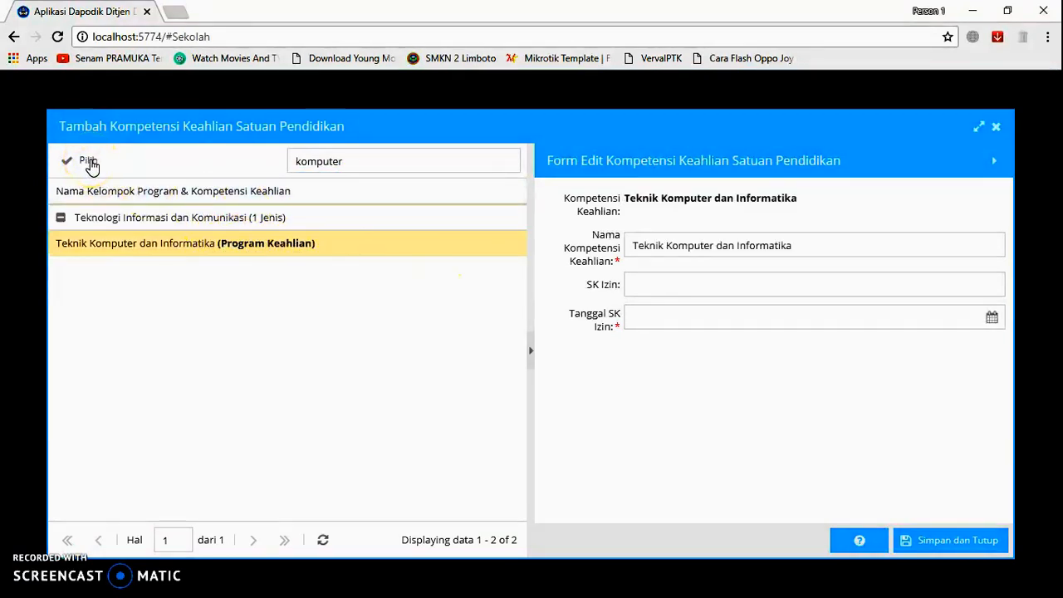
Step: Set the Tanggal SK Izin of Teknik Komputer dan Informatika to 17/07/2017 and save the entry
left_click(993, 319)
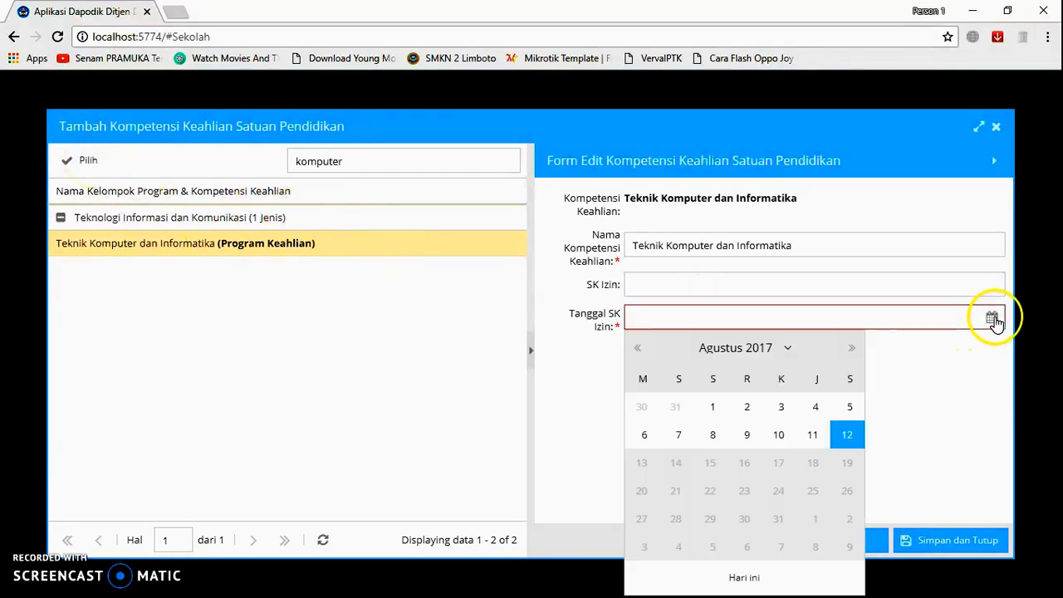
left_click(785, 347)
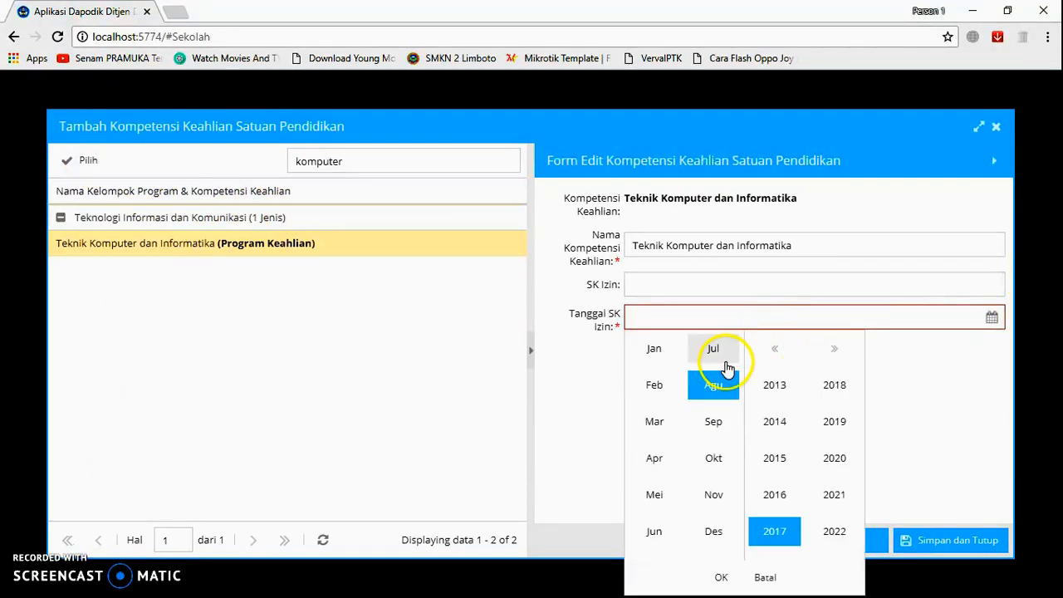
left_click(713, 348)
left_click(738, 575)
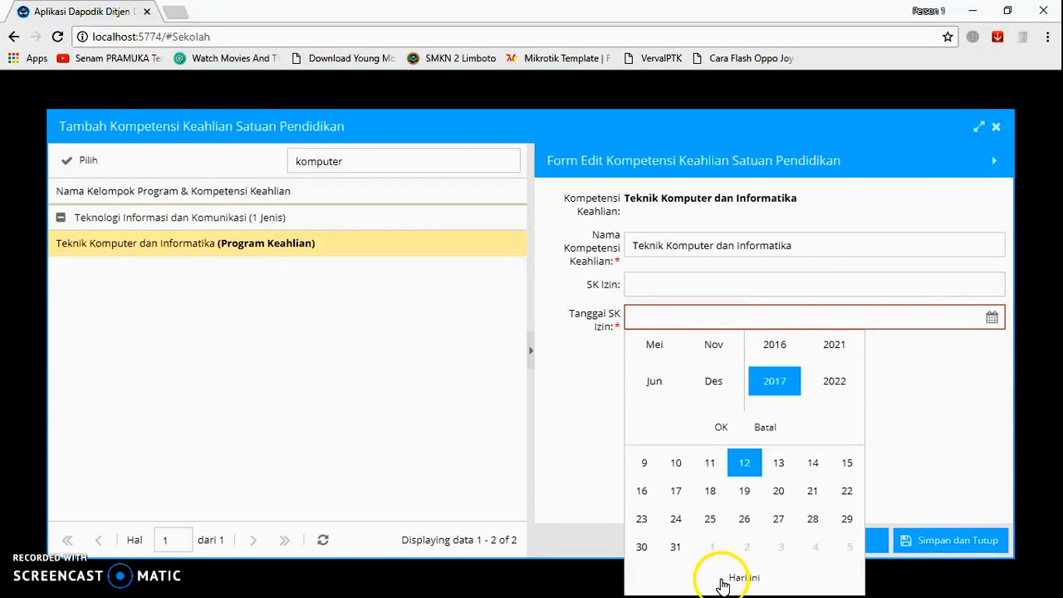
left_click(676, 495)
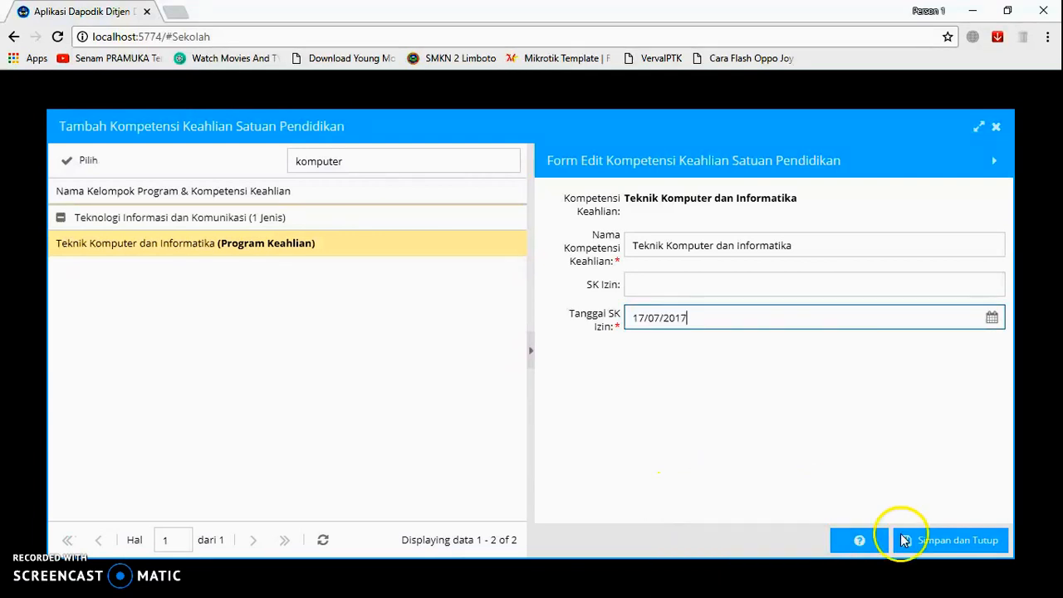
left_click(949, 541)
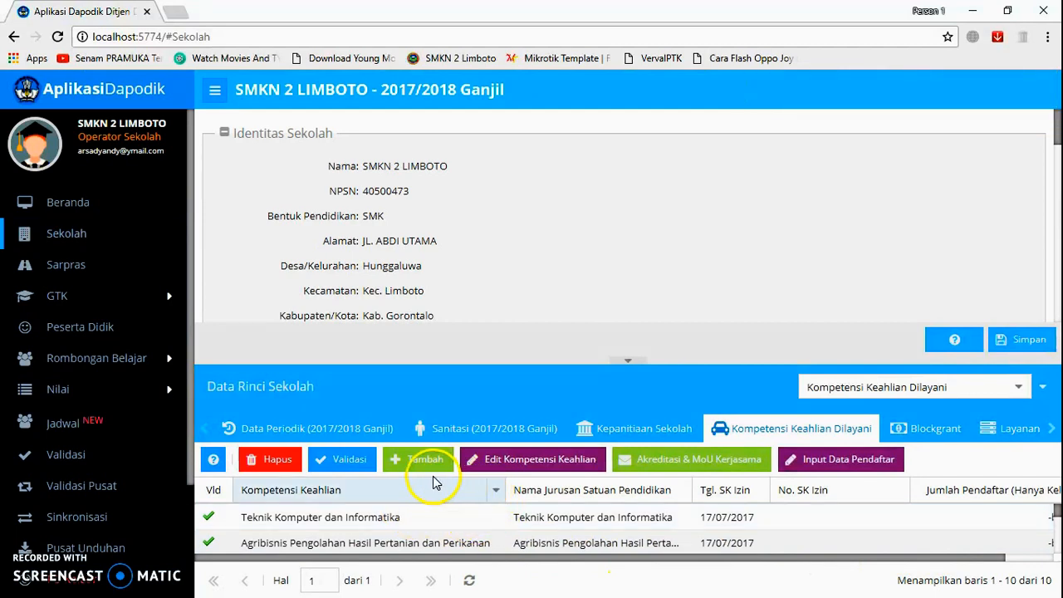
Step: Start another competency entry, search for "perikanan" and choose Teknologi dan Produksi Perikanan Budidaya (Program Keahlian)
left_click(407, 462)
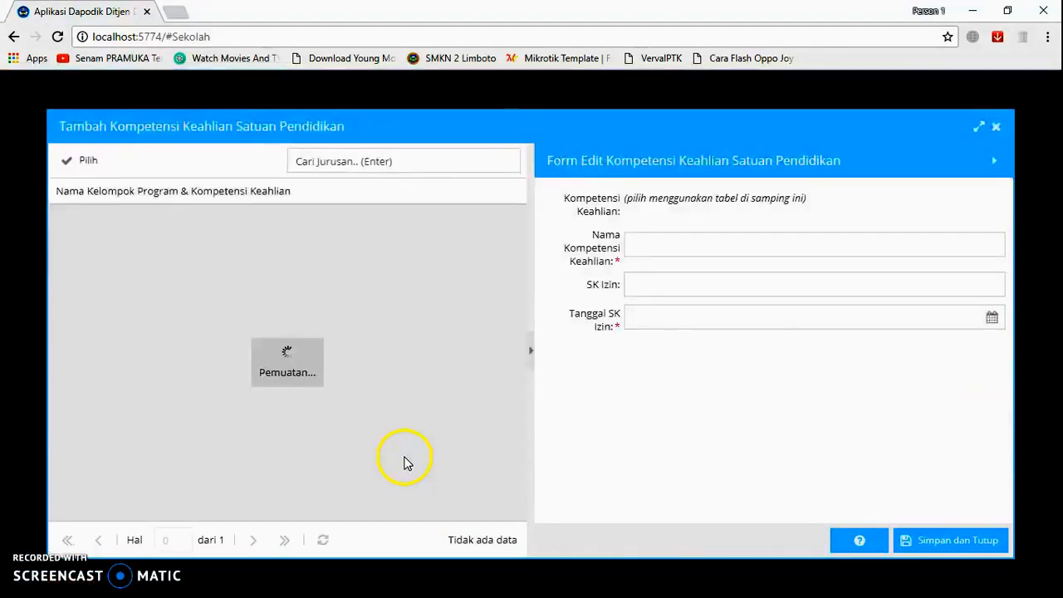
left_click(400, 158)
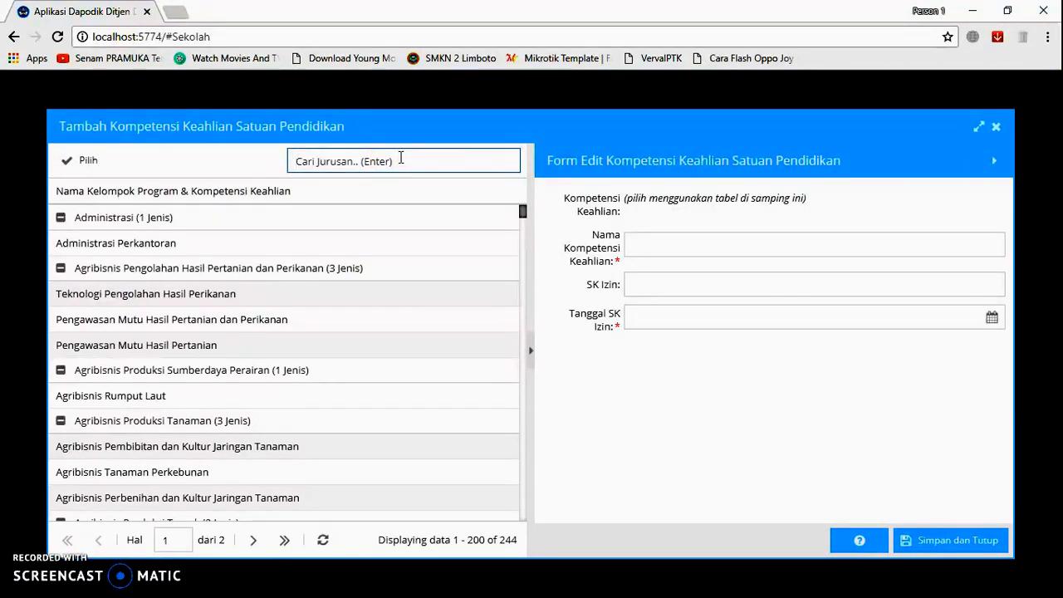
type("perikanan")
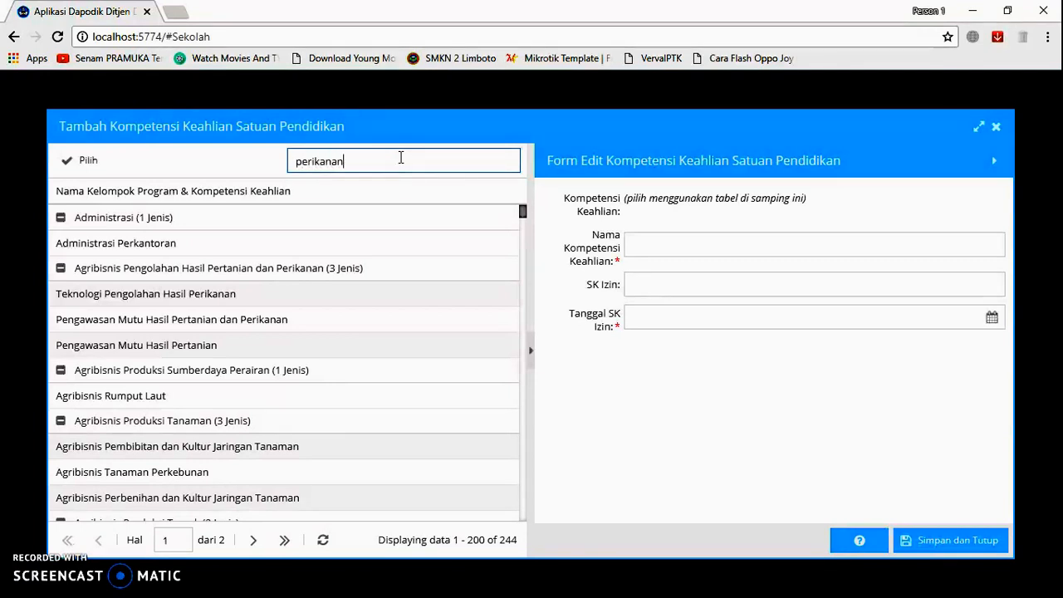
key("Return")
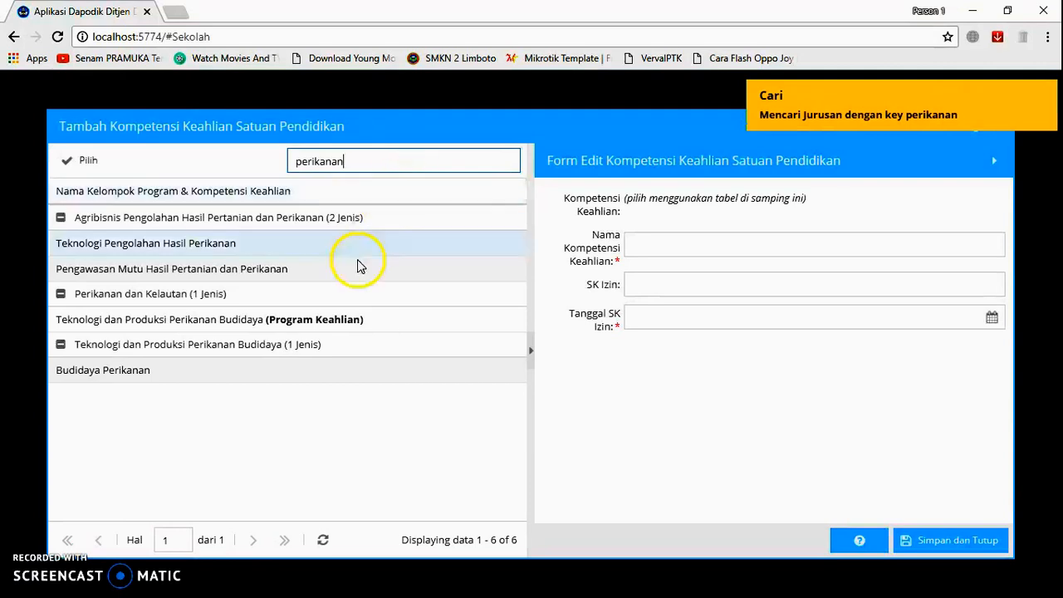
left_click(321, 321)
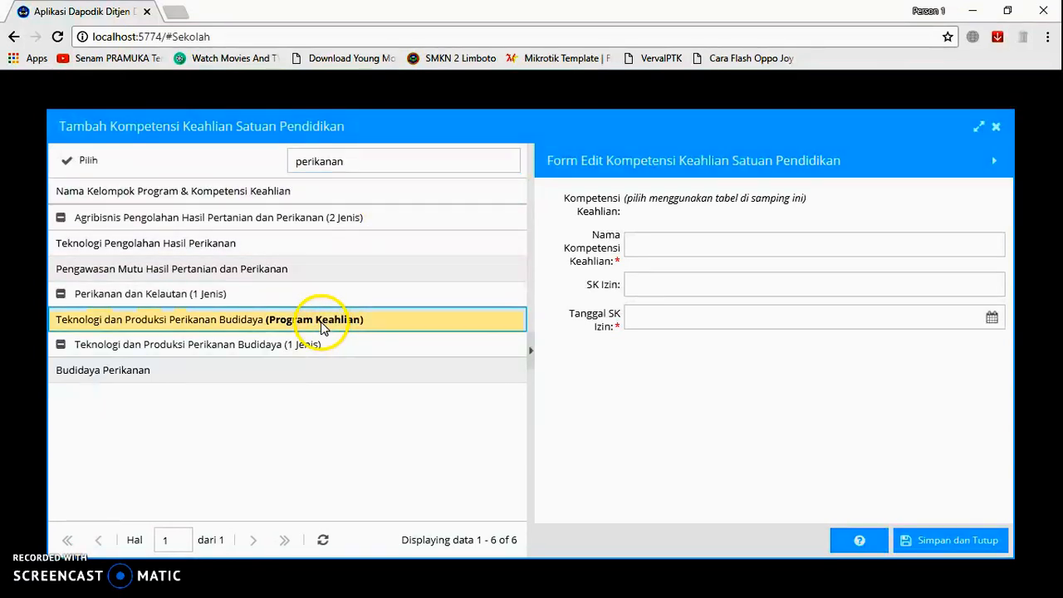
left_click(83, 171)
Step: Set the Tanggal SK Izin of Teknologi dan Produksi Perikanan Budidaya to 17/07/2017 and save the entry
left_click(992, 322)
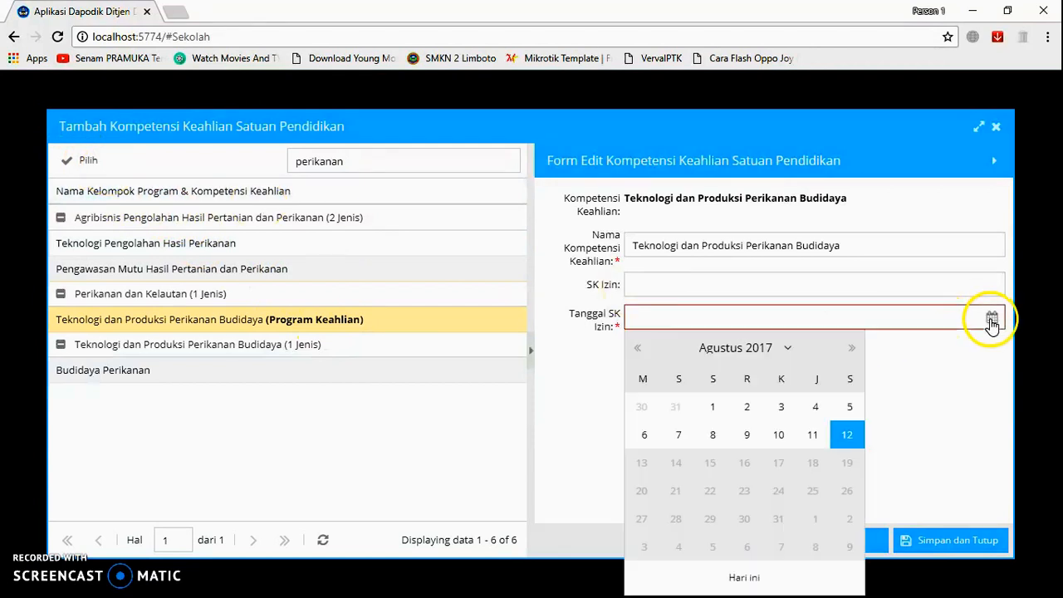
left_click(790, 353)
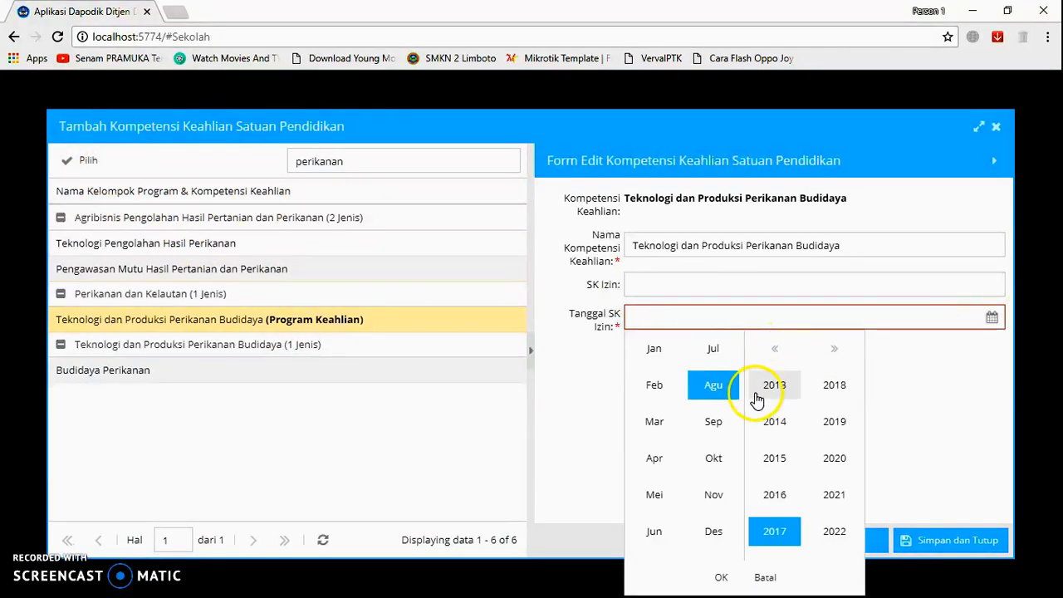
left_click(714, 355)
left_click(724, 576)
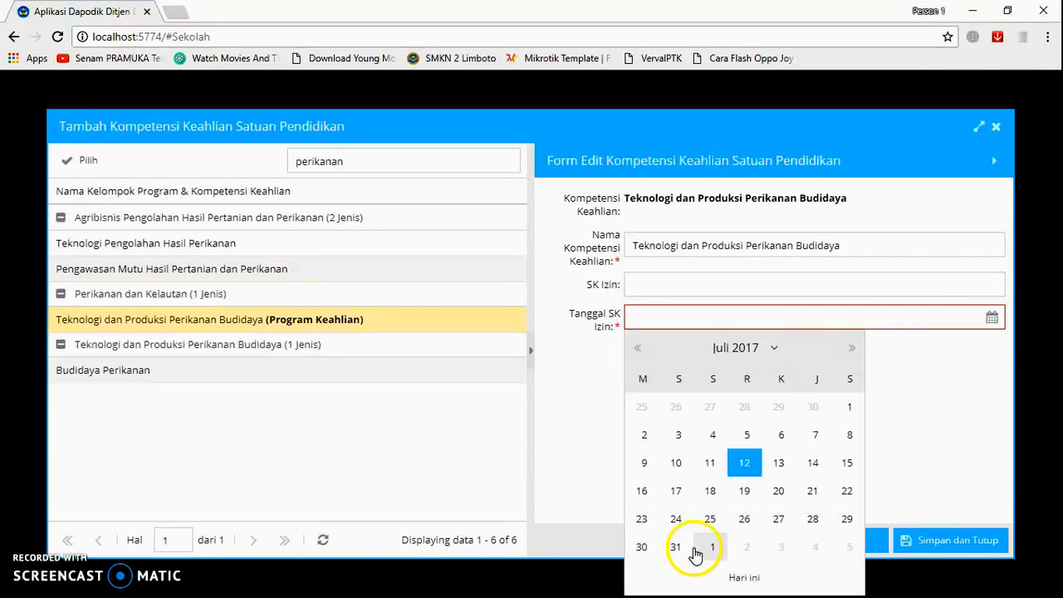
left_click(677, 490)
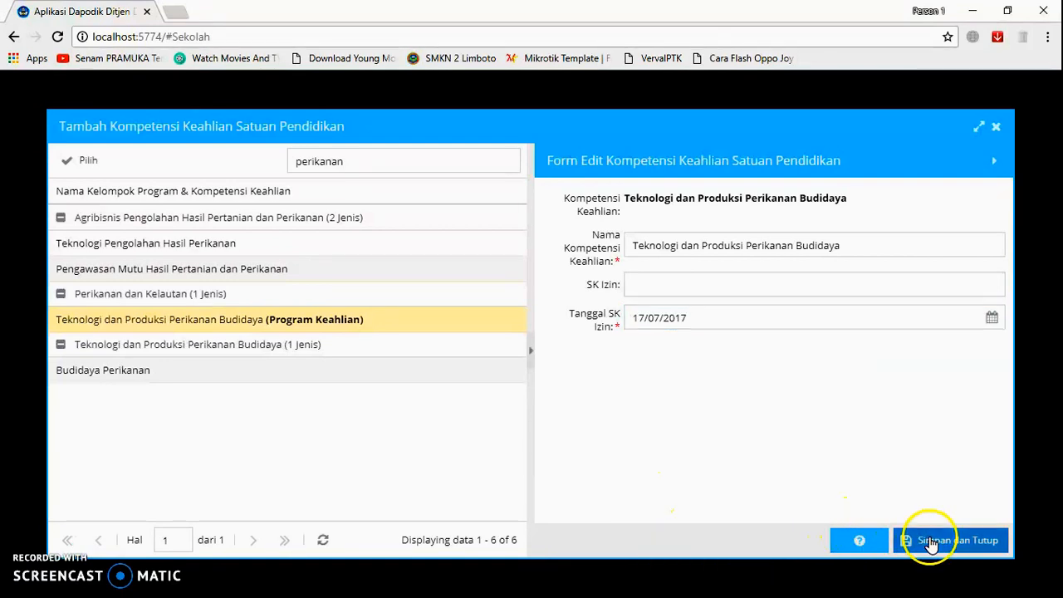
left_click(930, 541)
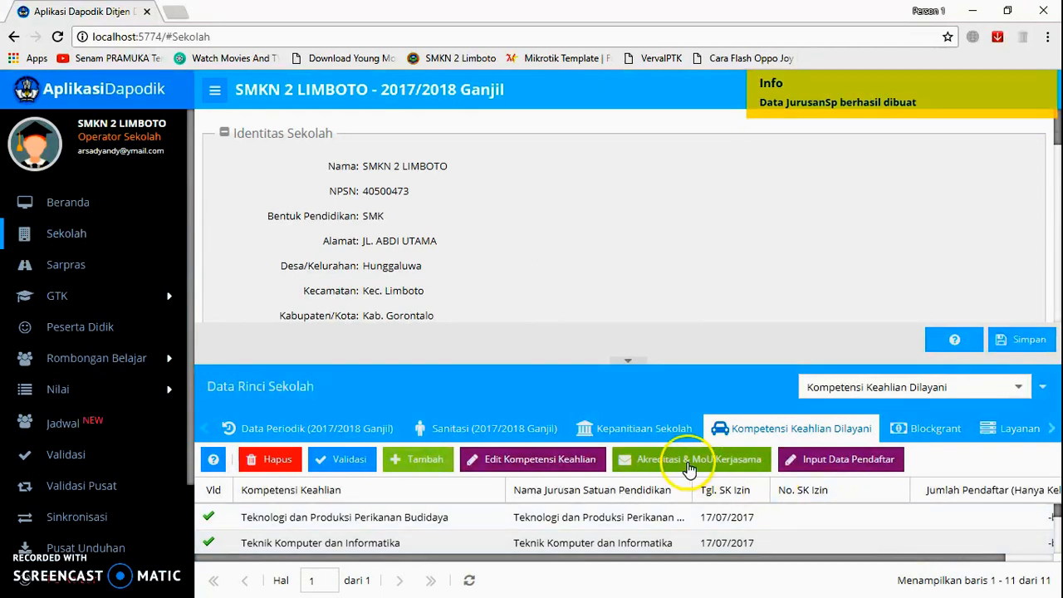
Step: Start another competency entry, search for "ternak" and choose Agribisnis Produksi Ternak (Program Keahlian)
left_click(417, 465)
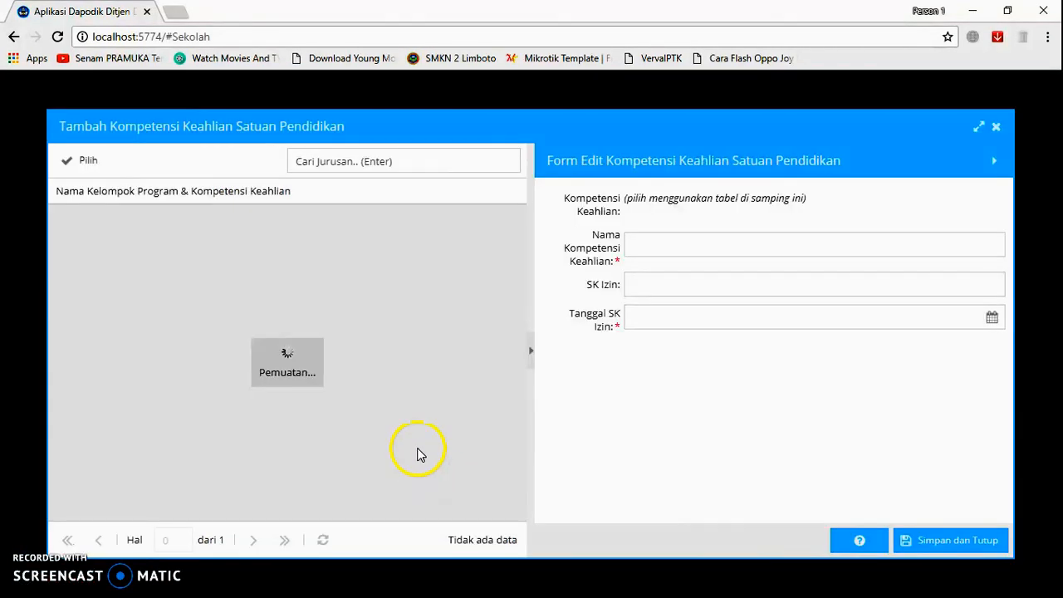
left_click(363, 162)
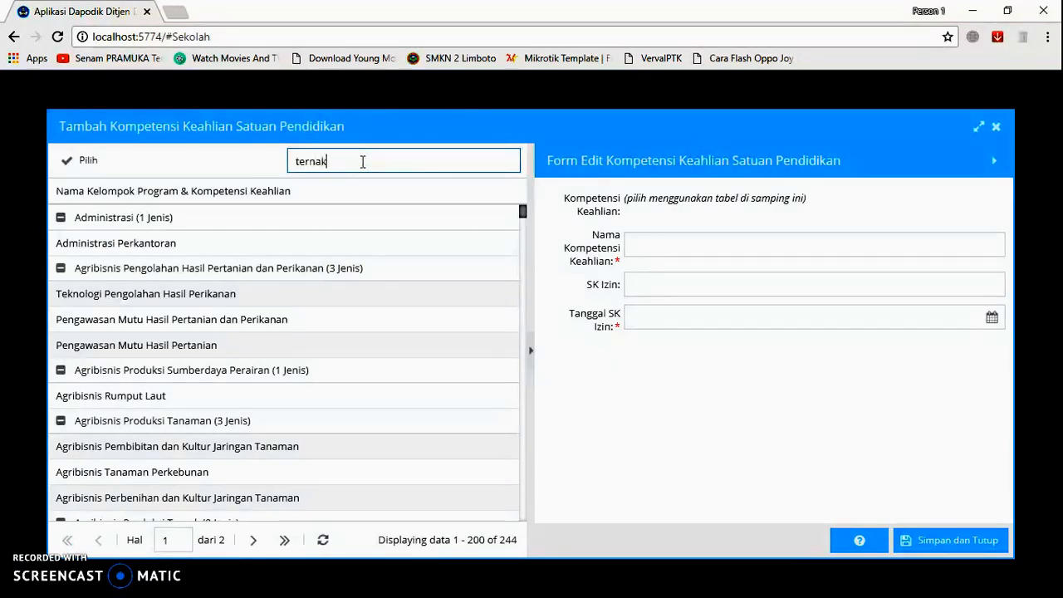
key("Return")
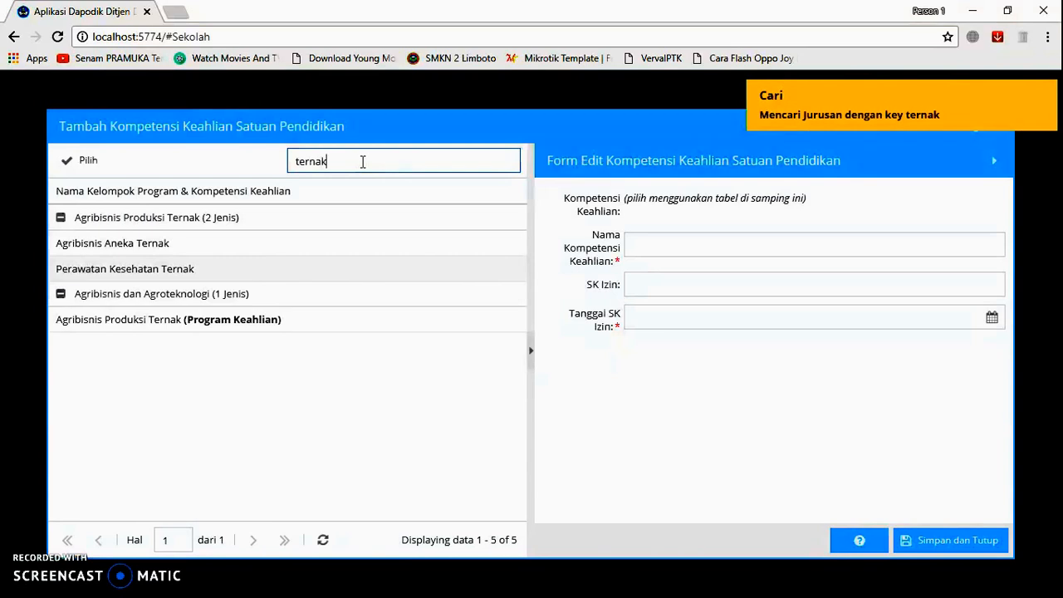
left_click(262, 322)
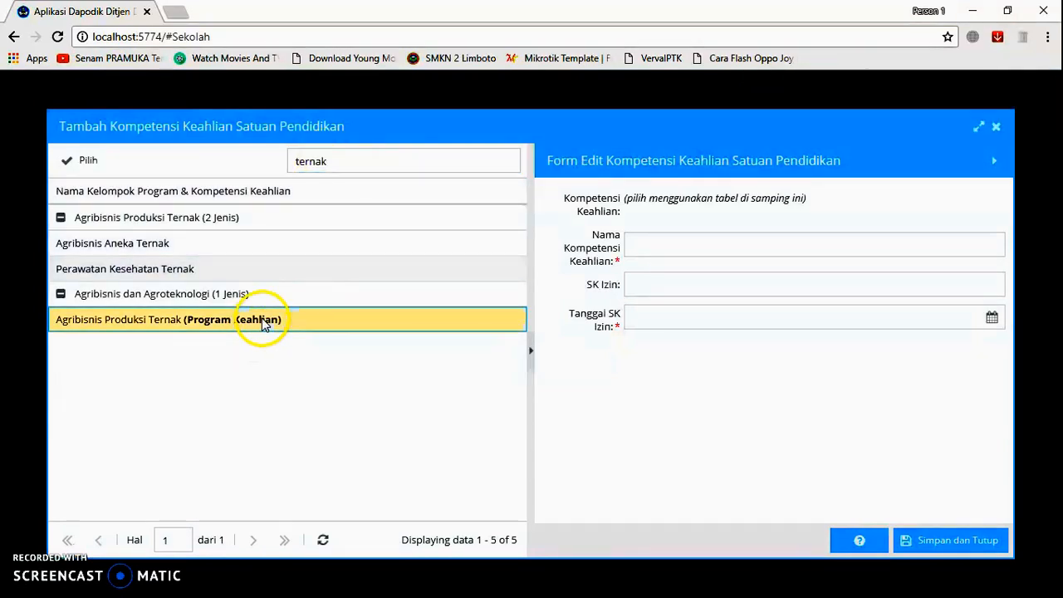
left_click(84, 161)
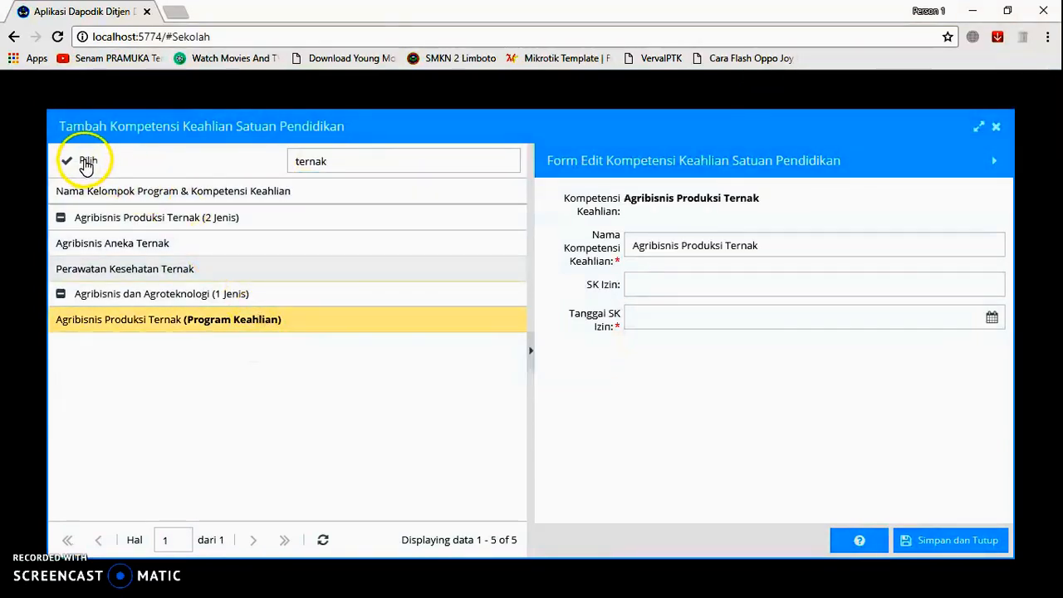
Step: Enter 17/07/2017 as the Tanggal SK Izin for Agribisnis Produksi Ternak and save the entry
left_click(991, 318)
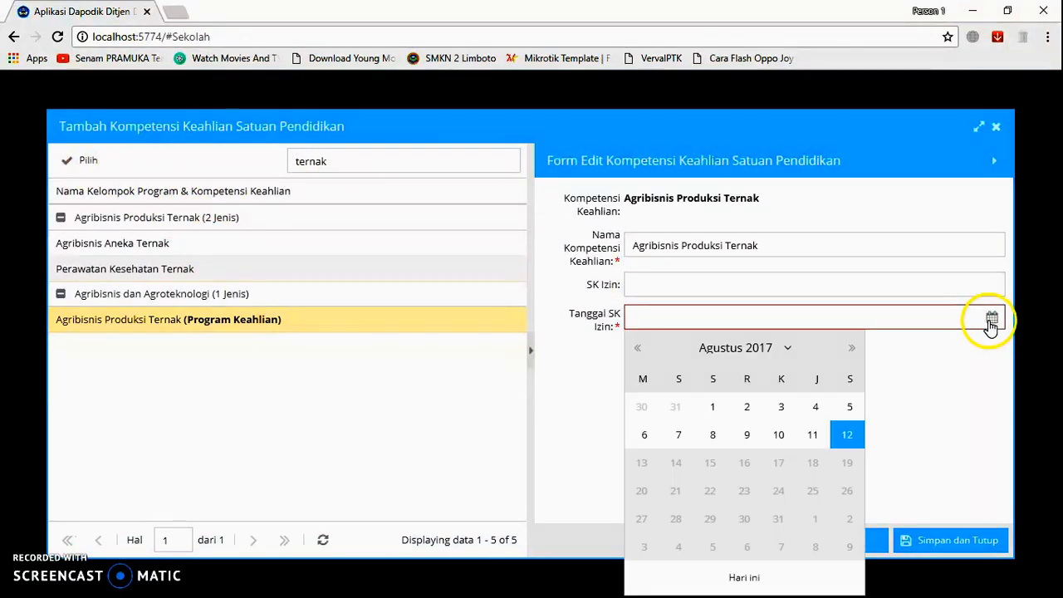
left_click(785, 348)
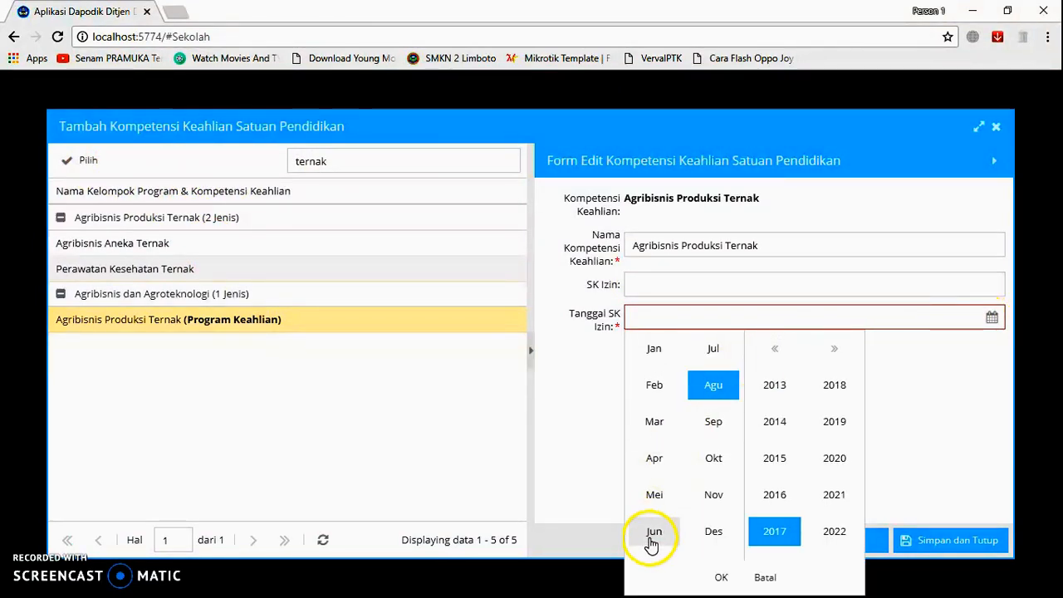
left_click(714, 347)
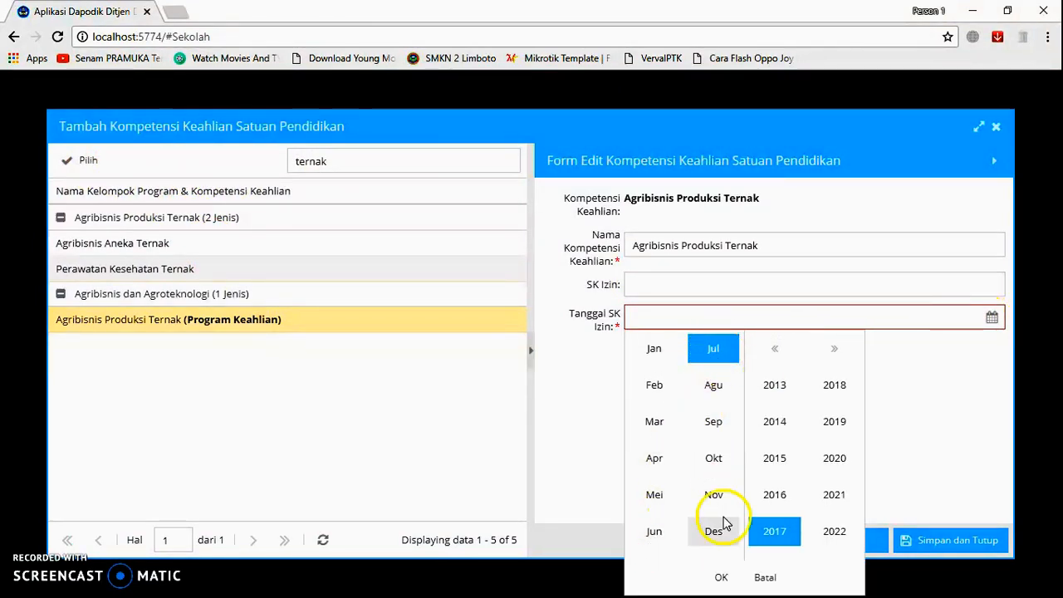
left_click(719, 577)
left_click(677, 491)
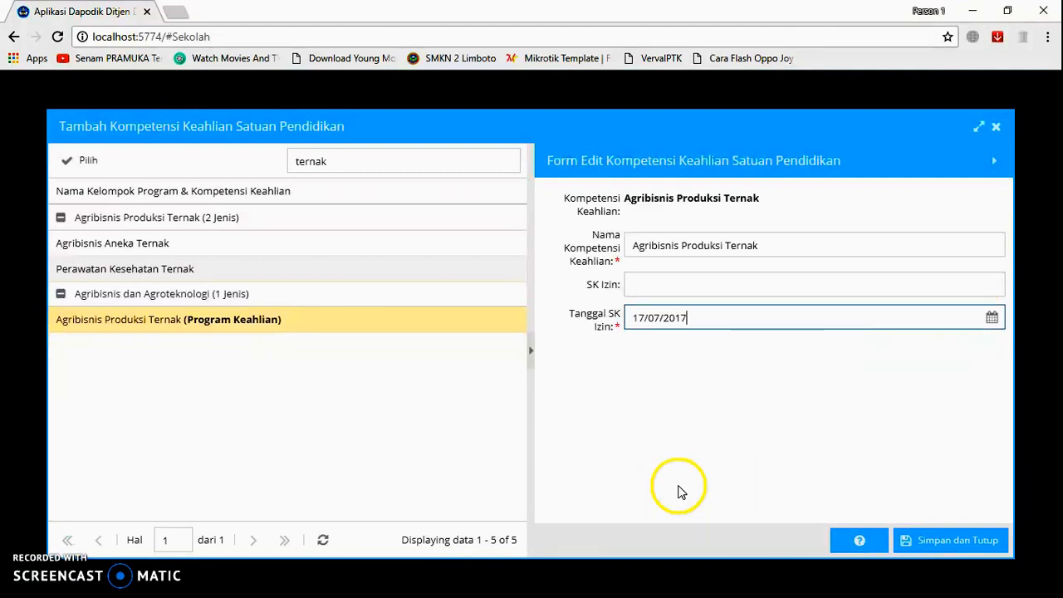
left_click(942, 542)
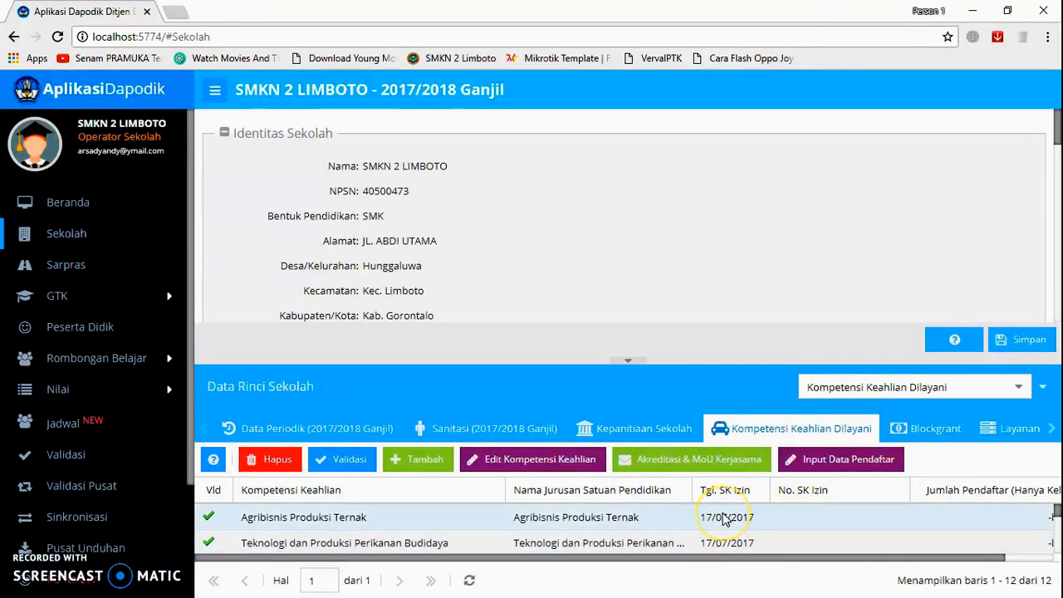
Step: Enlarge the Data Rinci Sekolah area and review the entries in the Kompetensi Keahlian Dilayani list
scroll(723, 518, "up", 2)
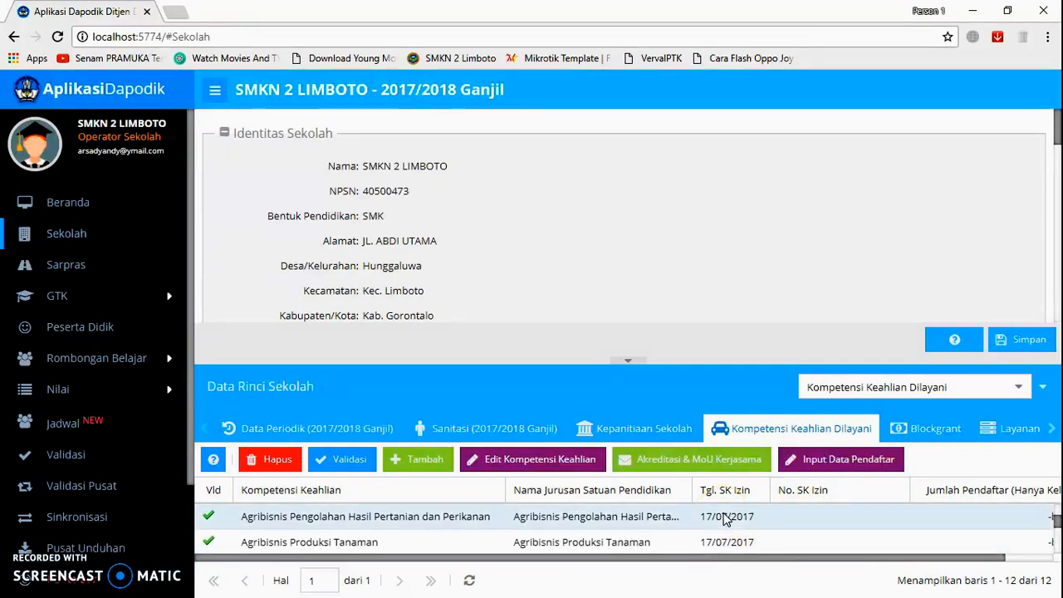
scroll(725, 519, "down", 3)
left_click_drag(661, 361, 626, 138)
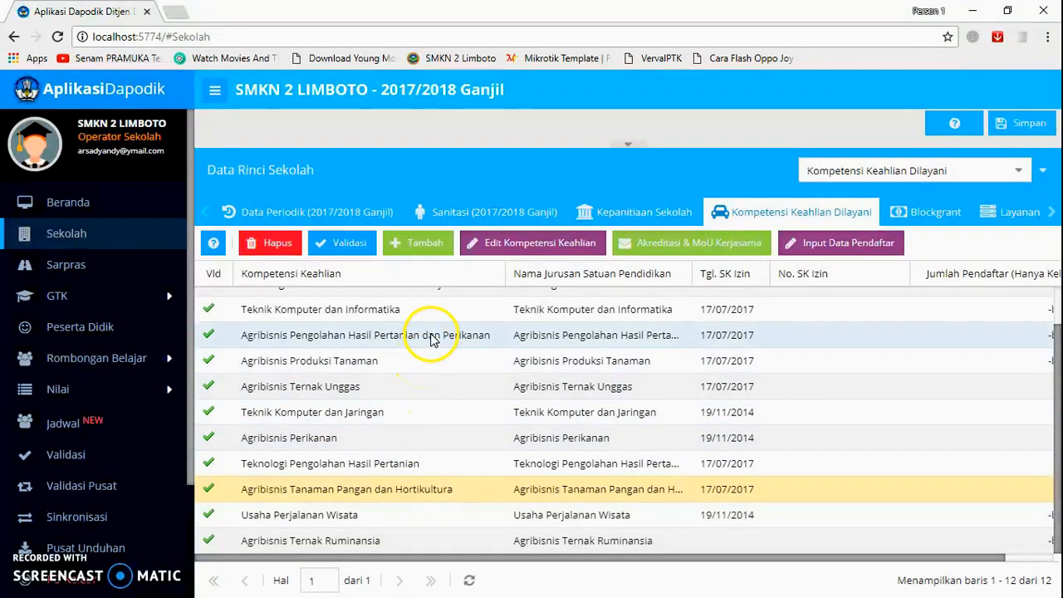
scroll(430, 341, "up", 1)
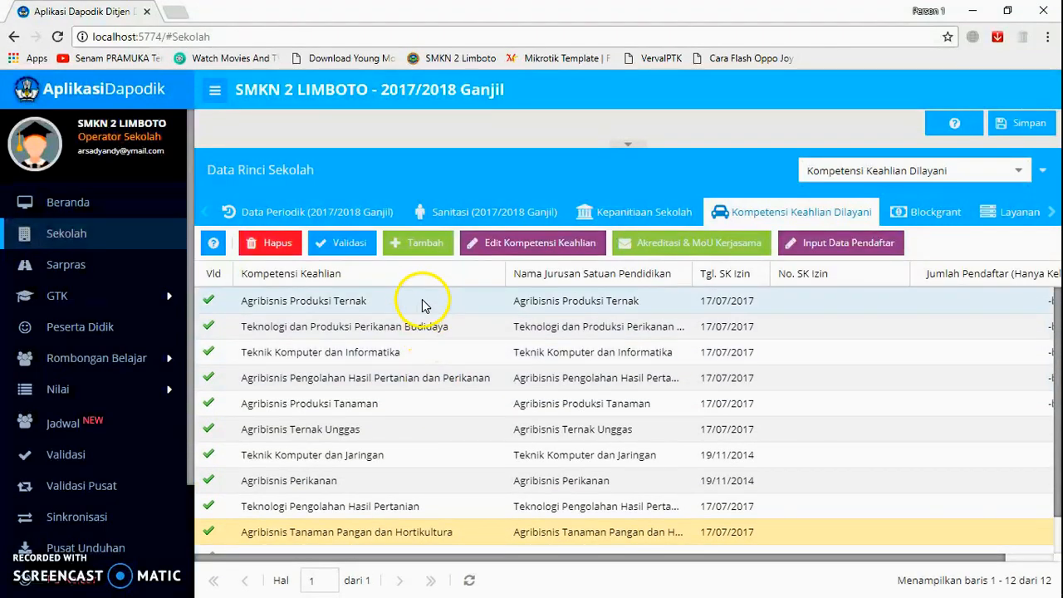
Step: Validate the first six competency entries one by one, from Agribisnis Produksi Ternak through Agribisnis Ternak Unggas
left_click(343, 297)
left_click(345, 241)
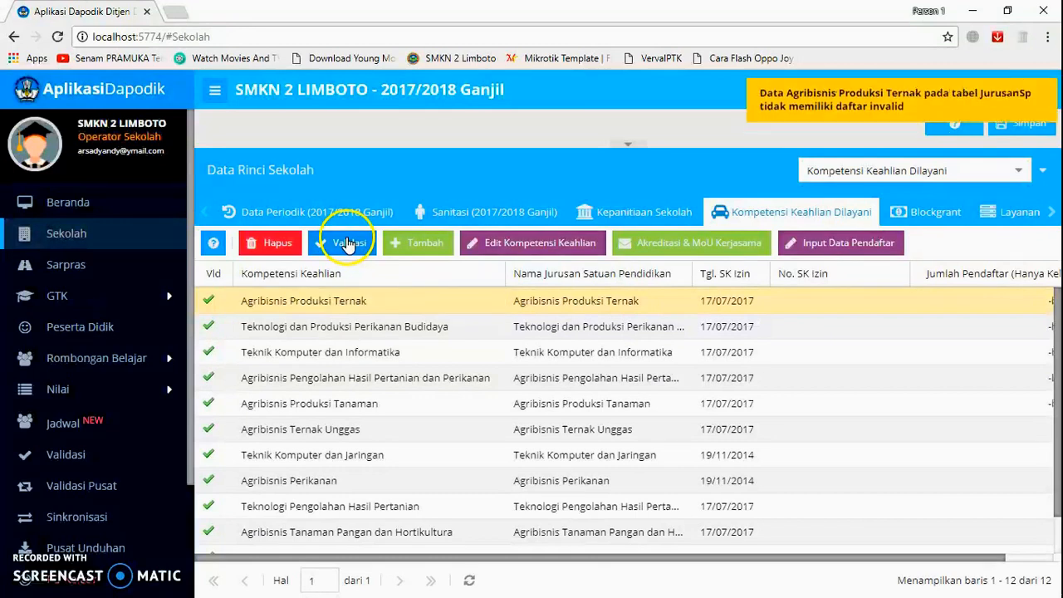
left_click(353, 326)
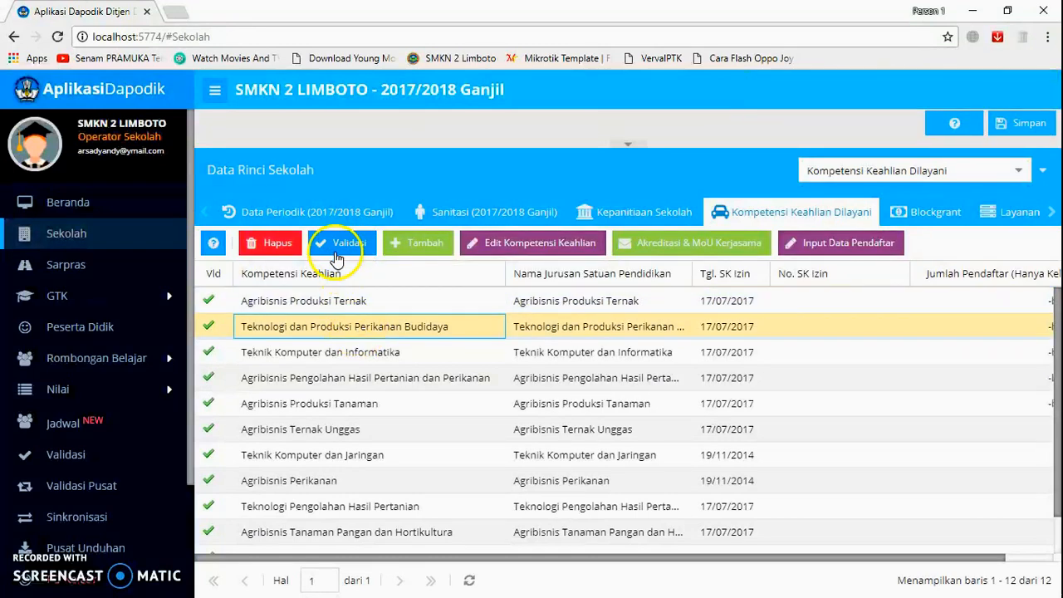
left_click(336, 249)
left_click(344, 352)
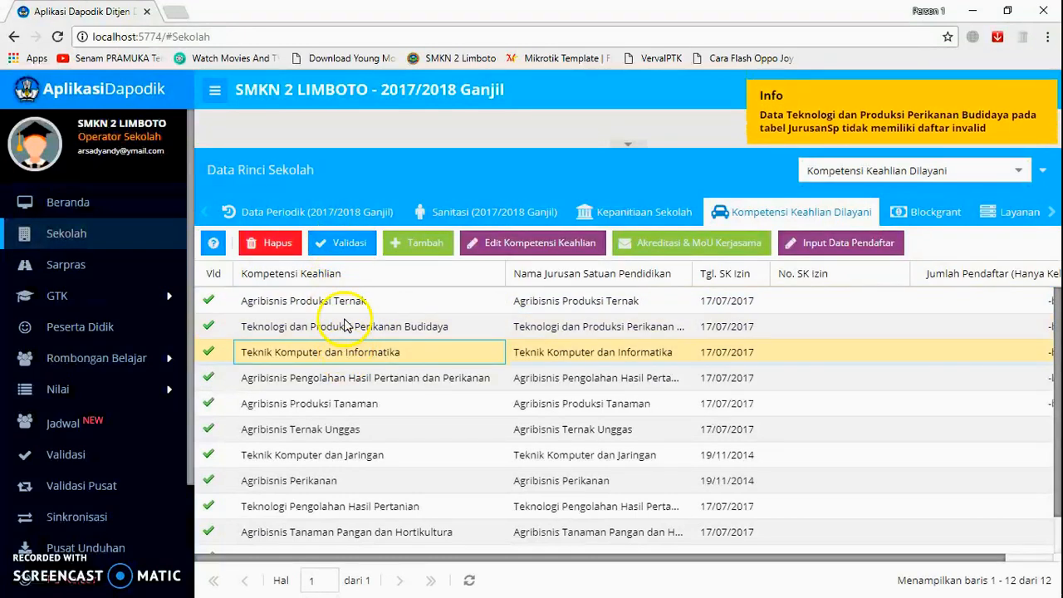
left_click(343, 249)
left_click(356, 379)
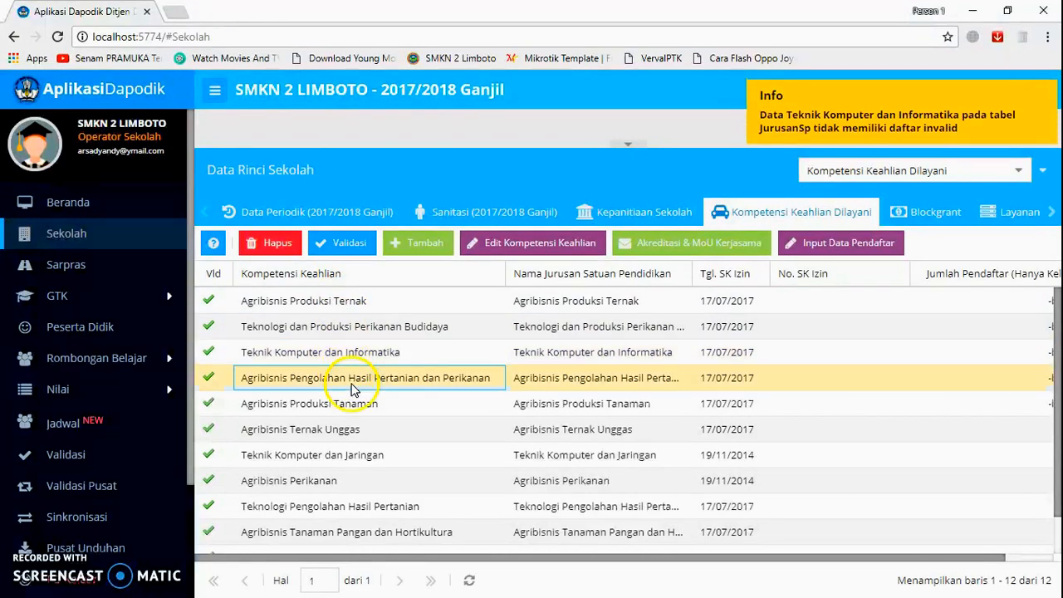
left_click(348, 249)
left_click(309, 403)
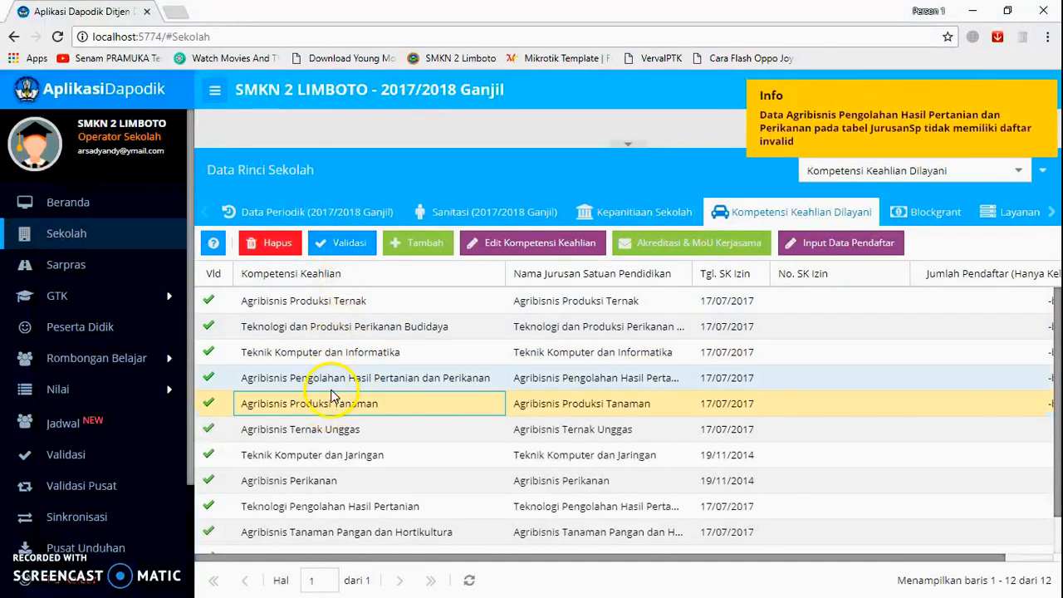
left_click(344, 249)
left_click(342, 429)
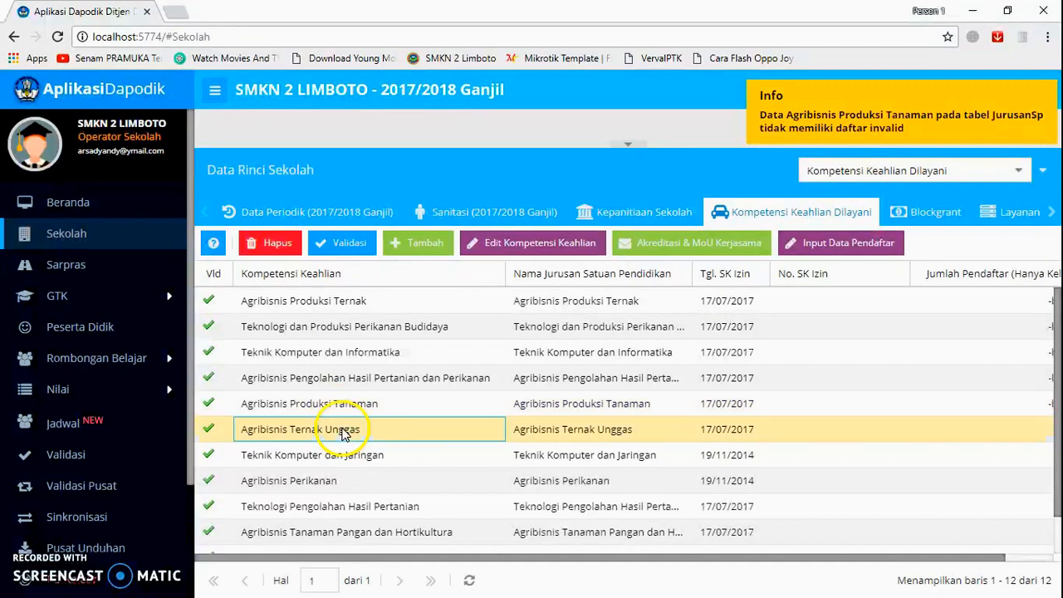
left_click(336, 243)
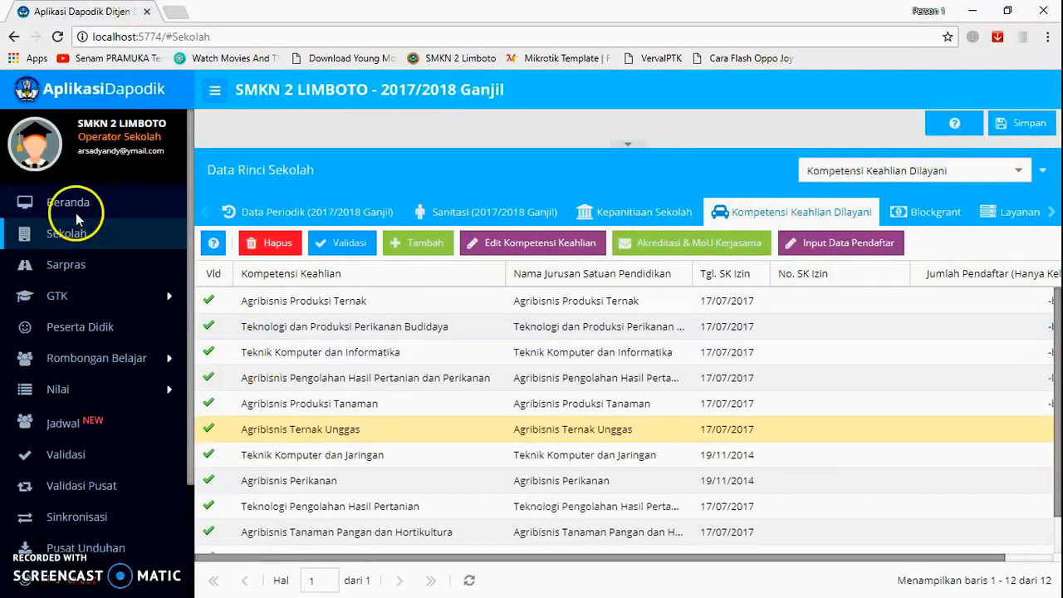
Step: Open the Reguler class groups under Rombongan Belajar
left_click(166, 363)
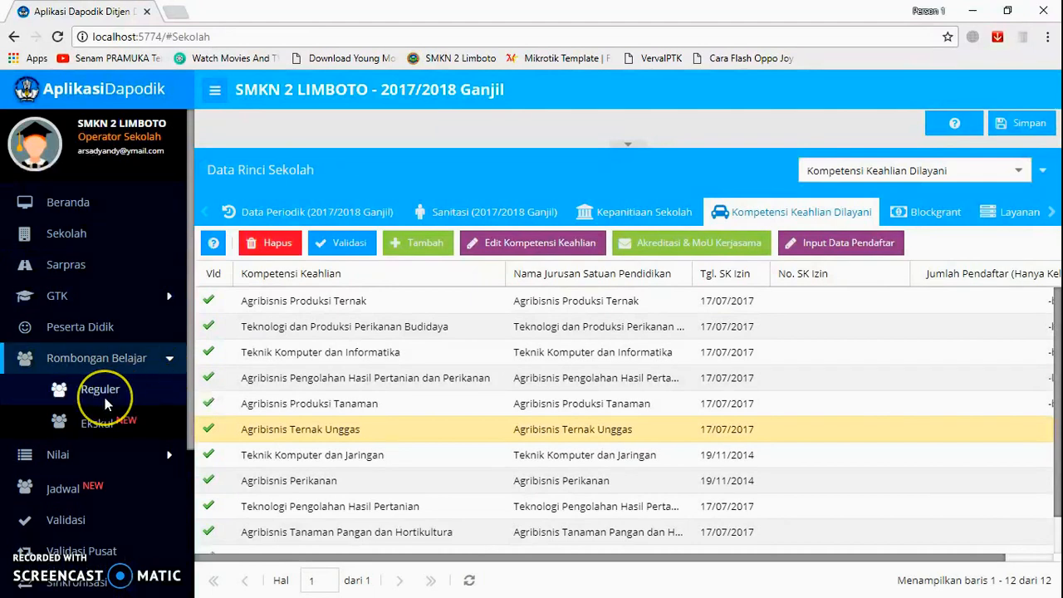
left_click(101, 391)
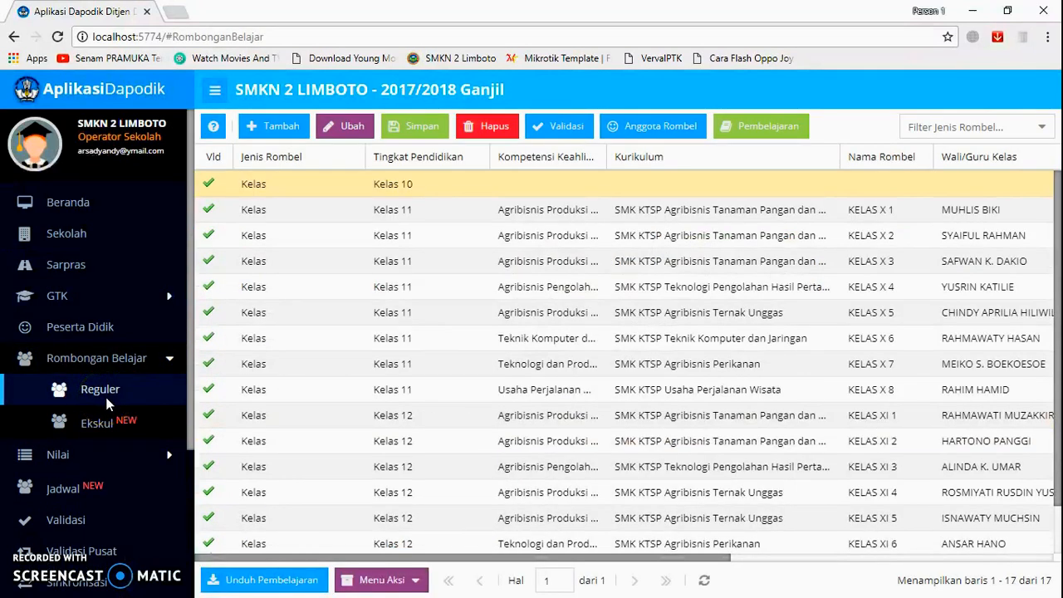